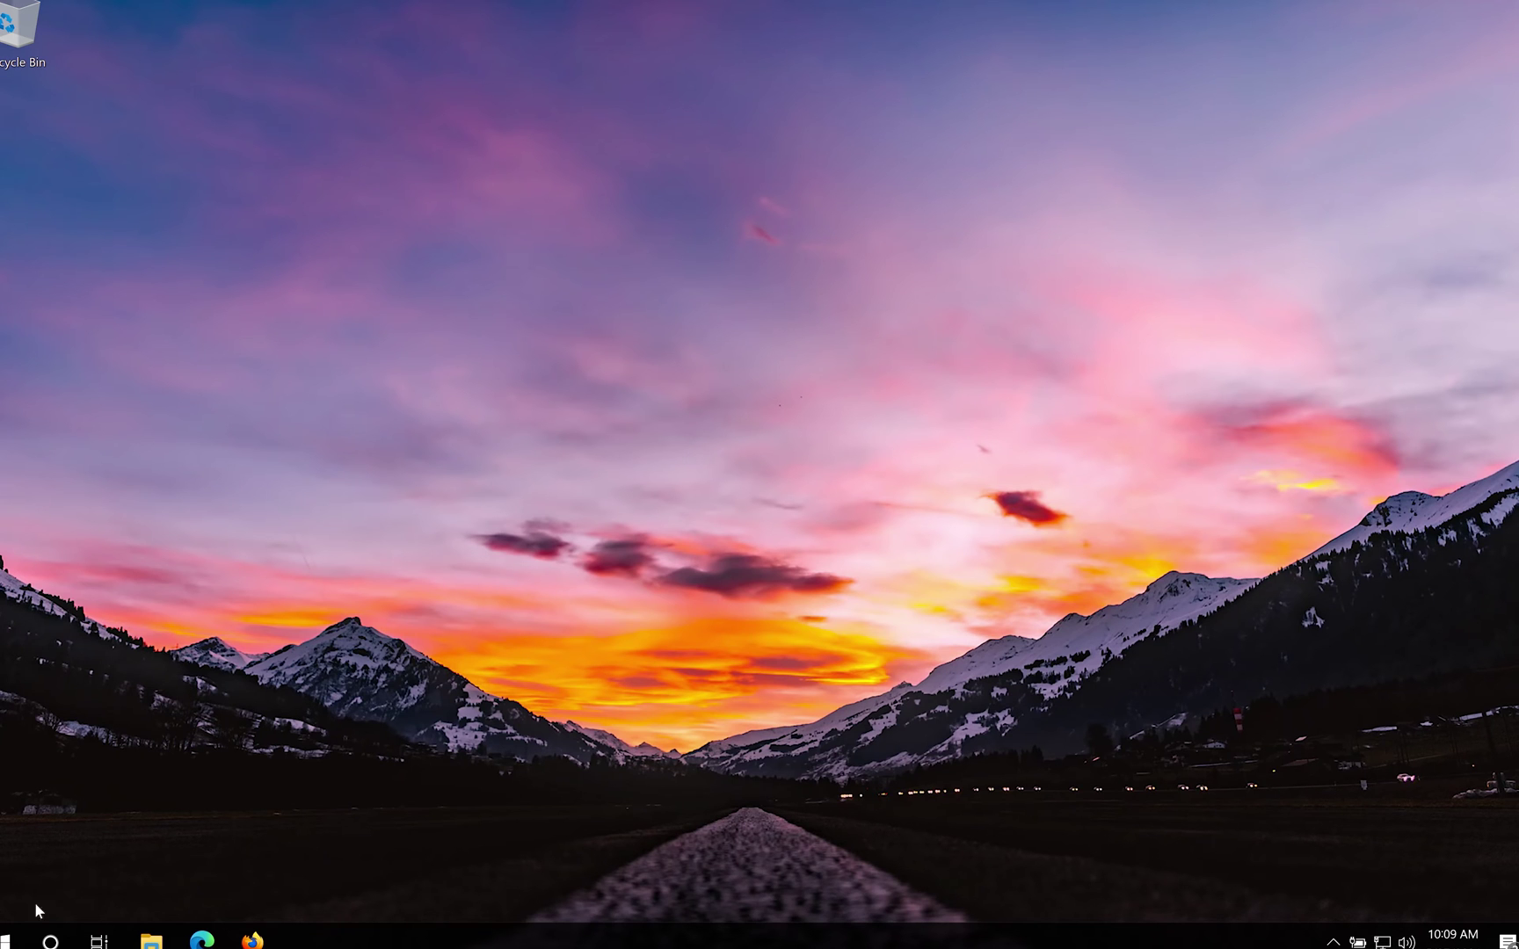
# Search the Start menu for 'device manager' and launch the Device Manager best match.
pyautogui.click(12, 937)
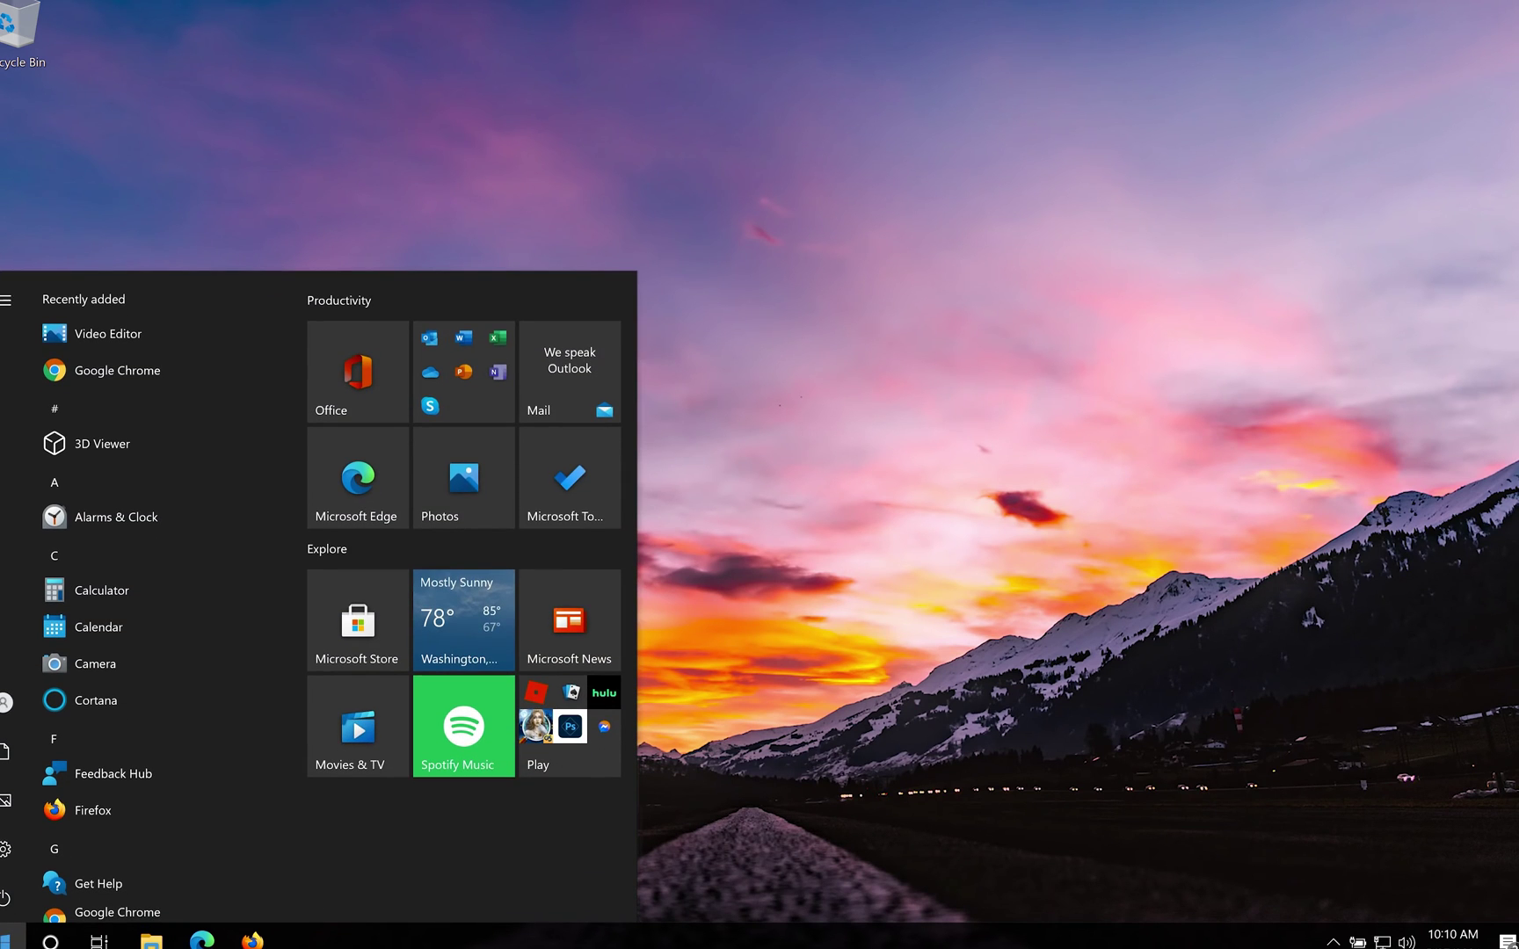
pyautogui.write('device')
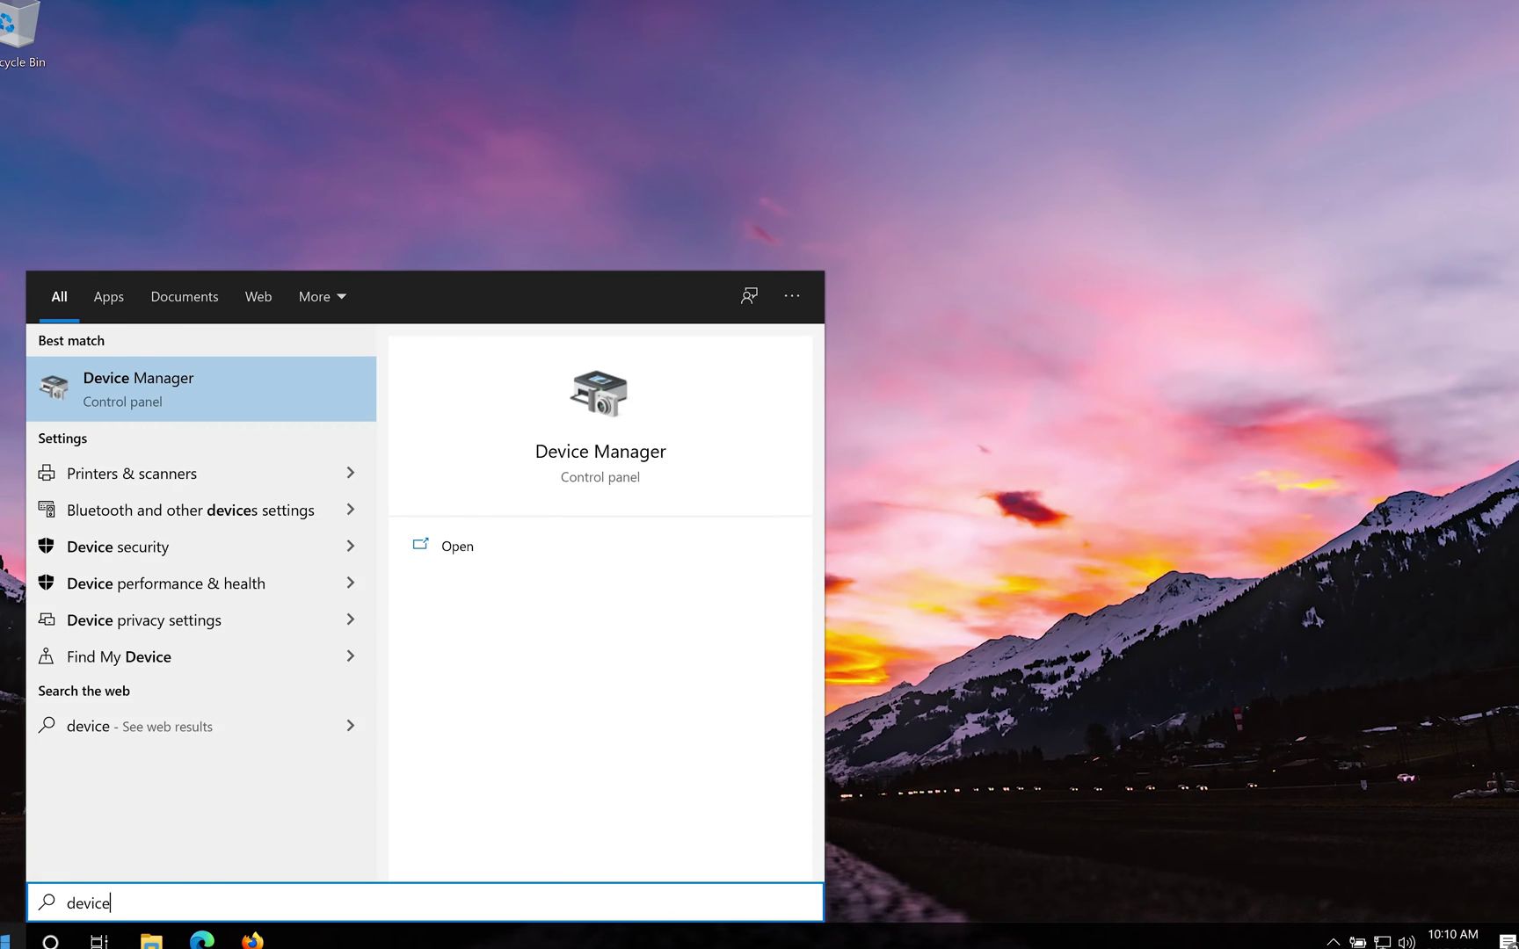
pyautogui.write(' manager')
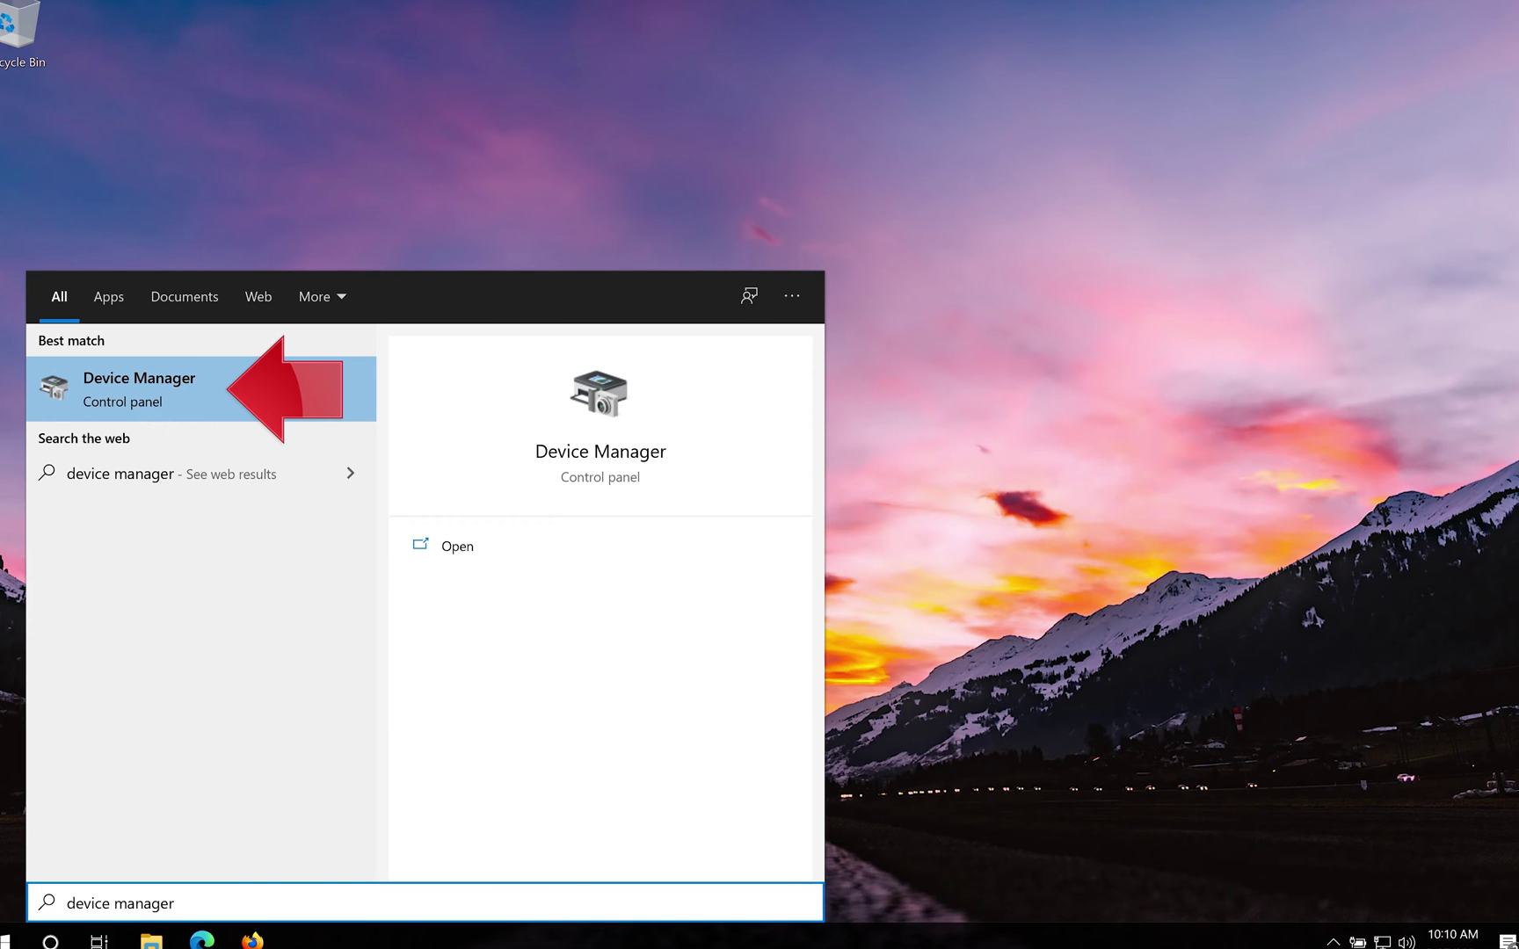
pyautogui.click(244, 384)
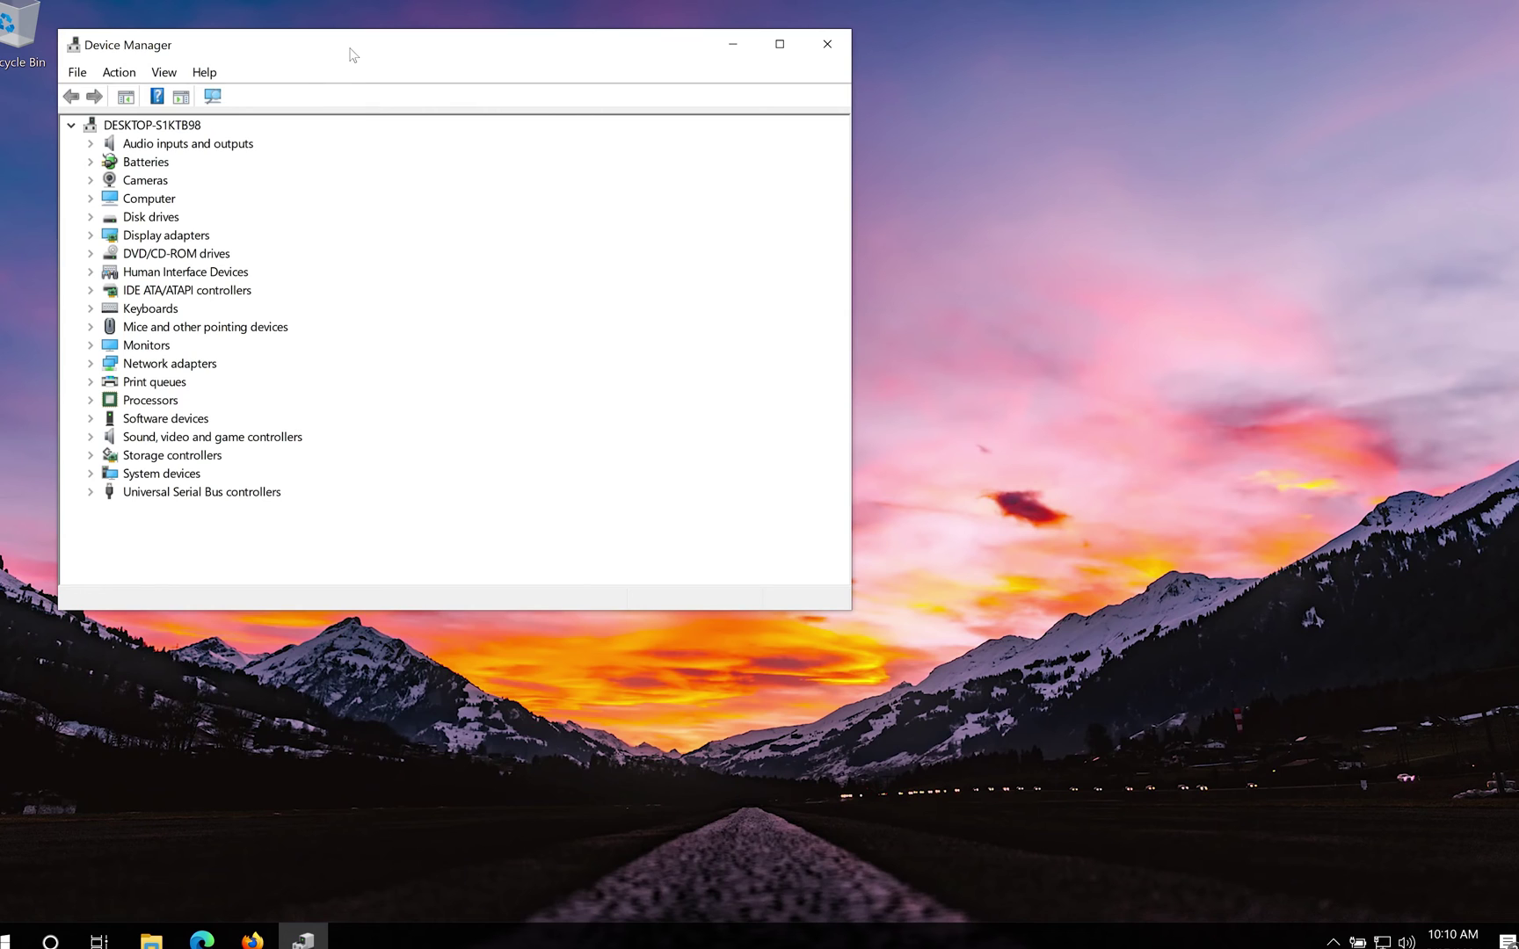
# Center the window, expand Cameras, and open the VirtualBox Webcam - Integrated Webcam properties.
pyautogui.moveTo(350, 54); pyautogui.dragTo(713, 140)
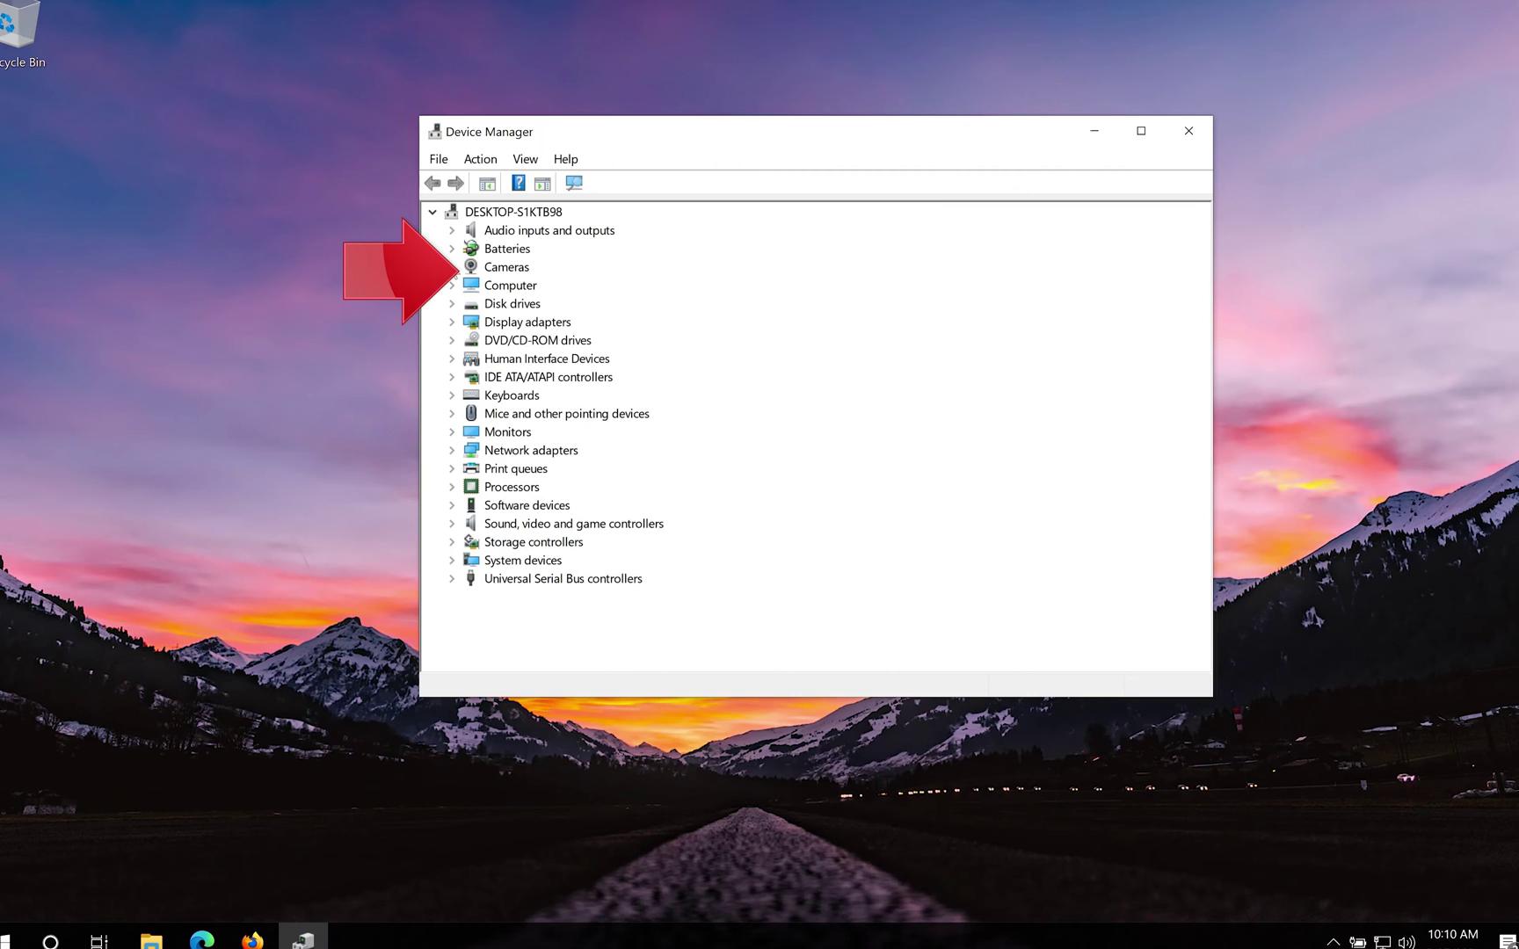
pyautogui.click(452, 267)
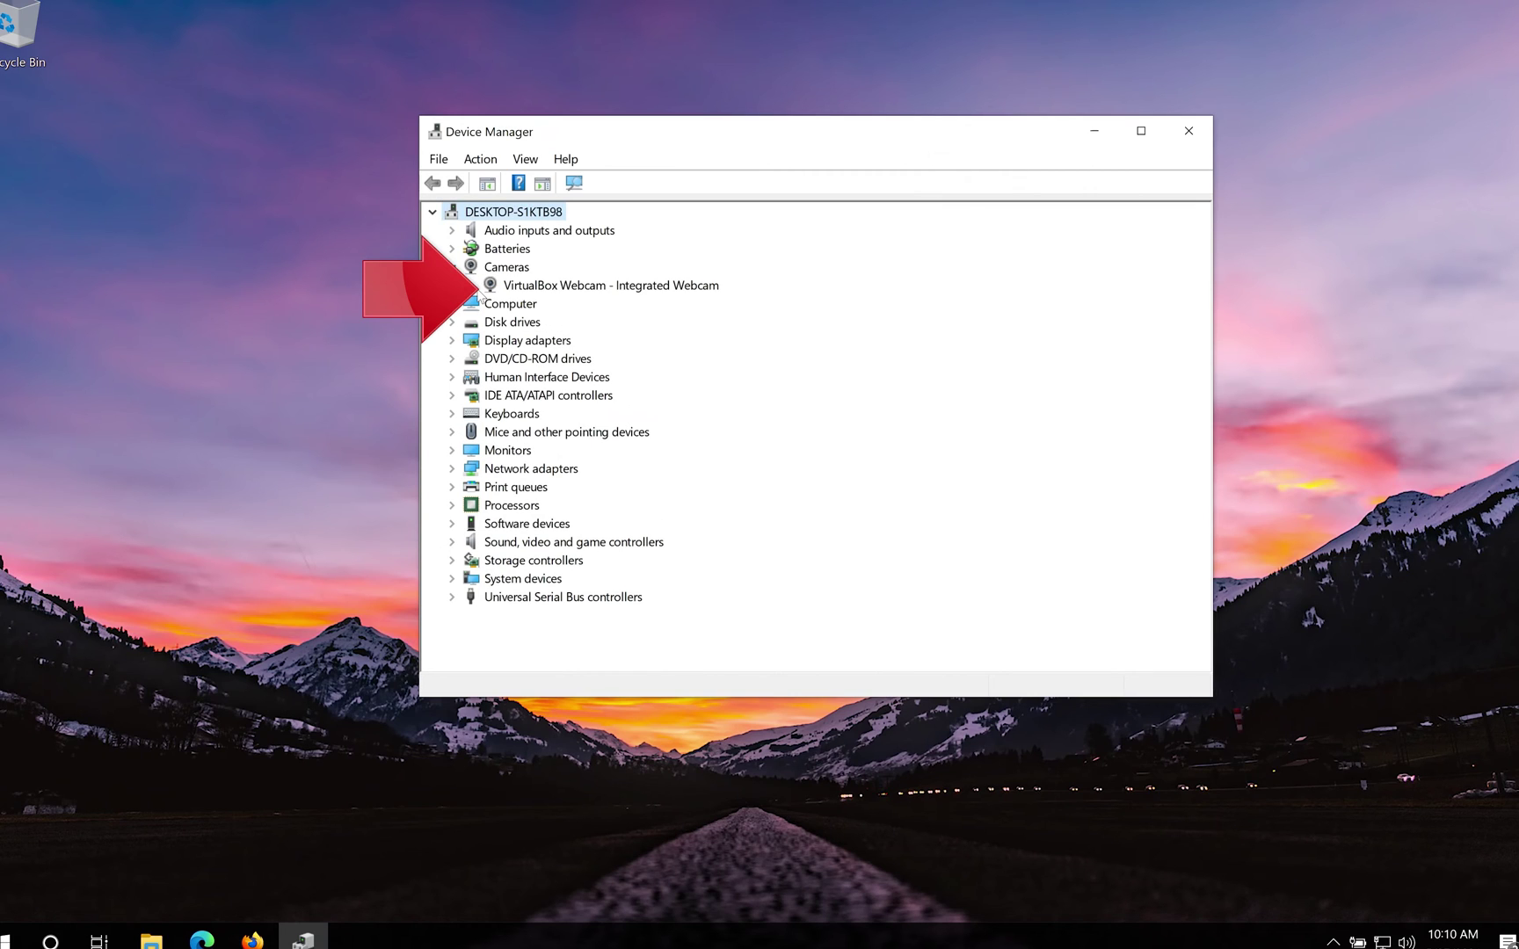
pyautogui.rightClick(635, 286)
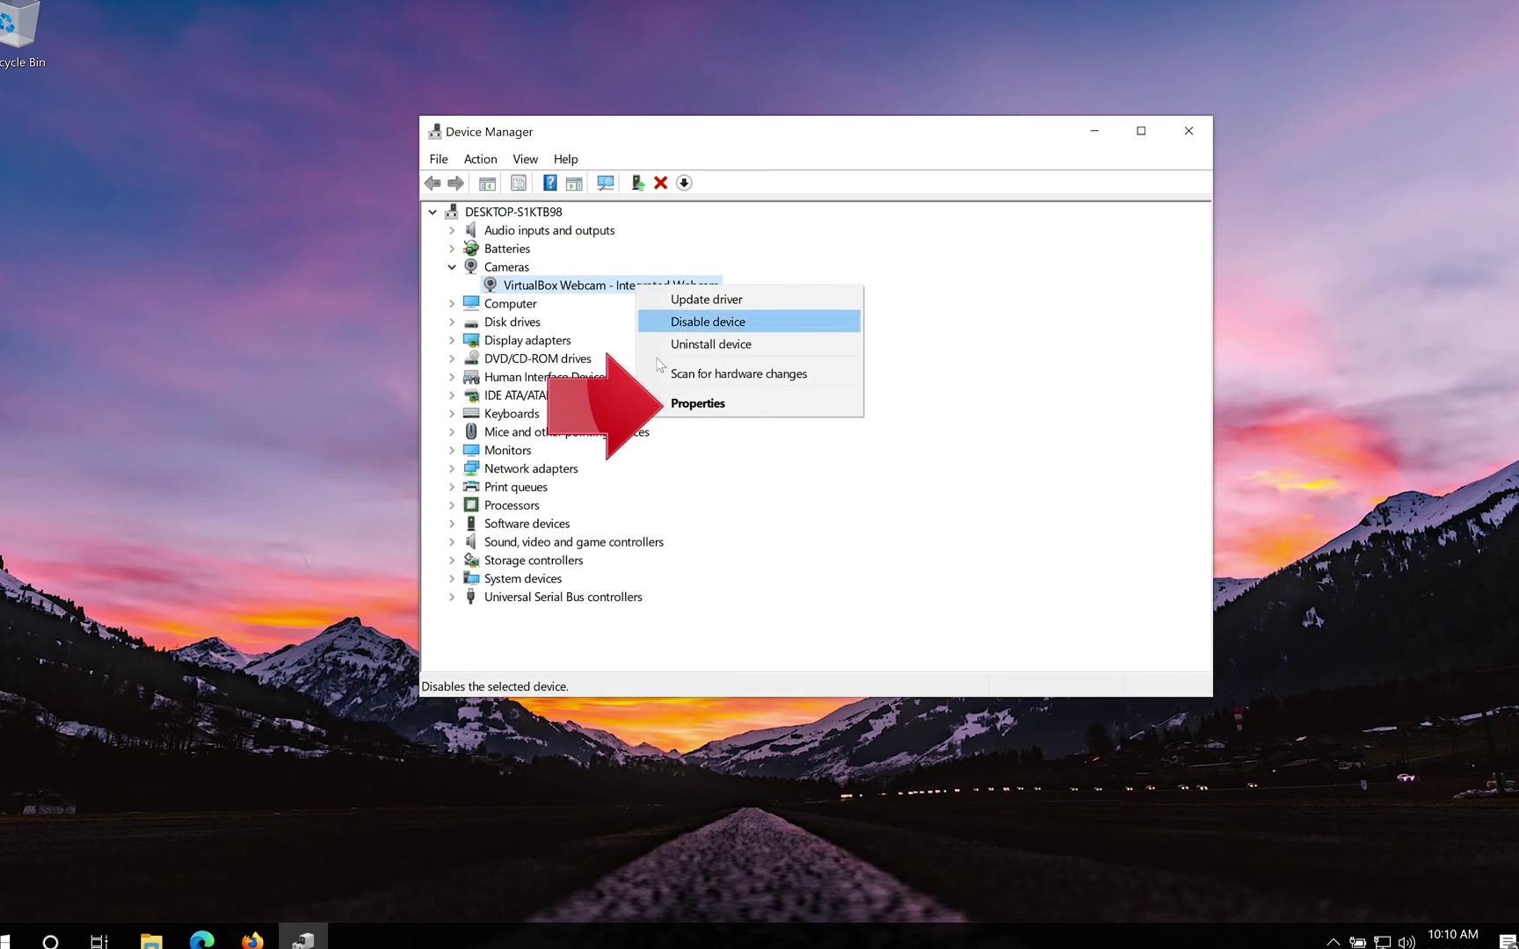
pyautogui.click(742, 405)
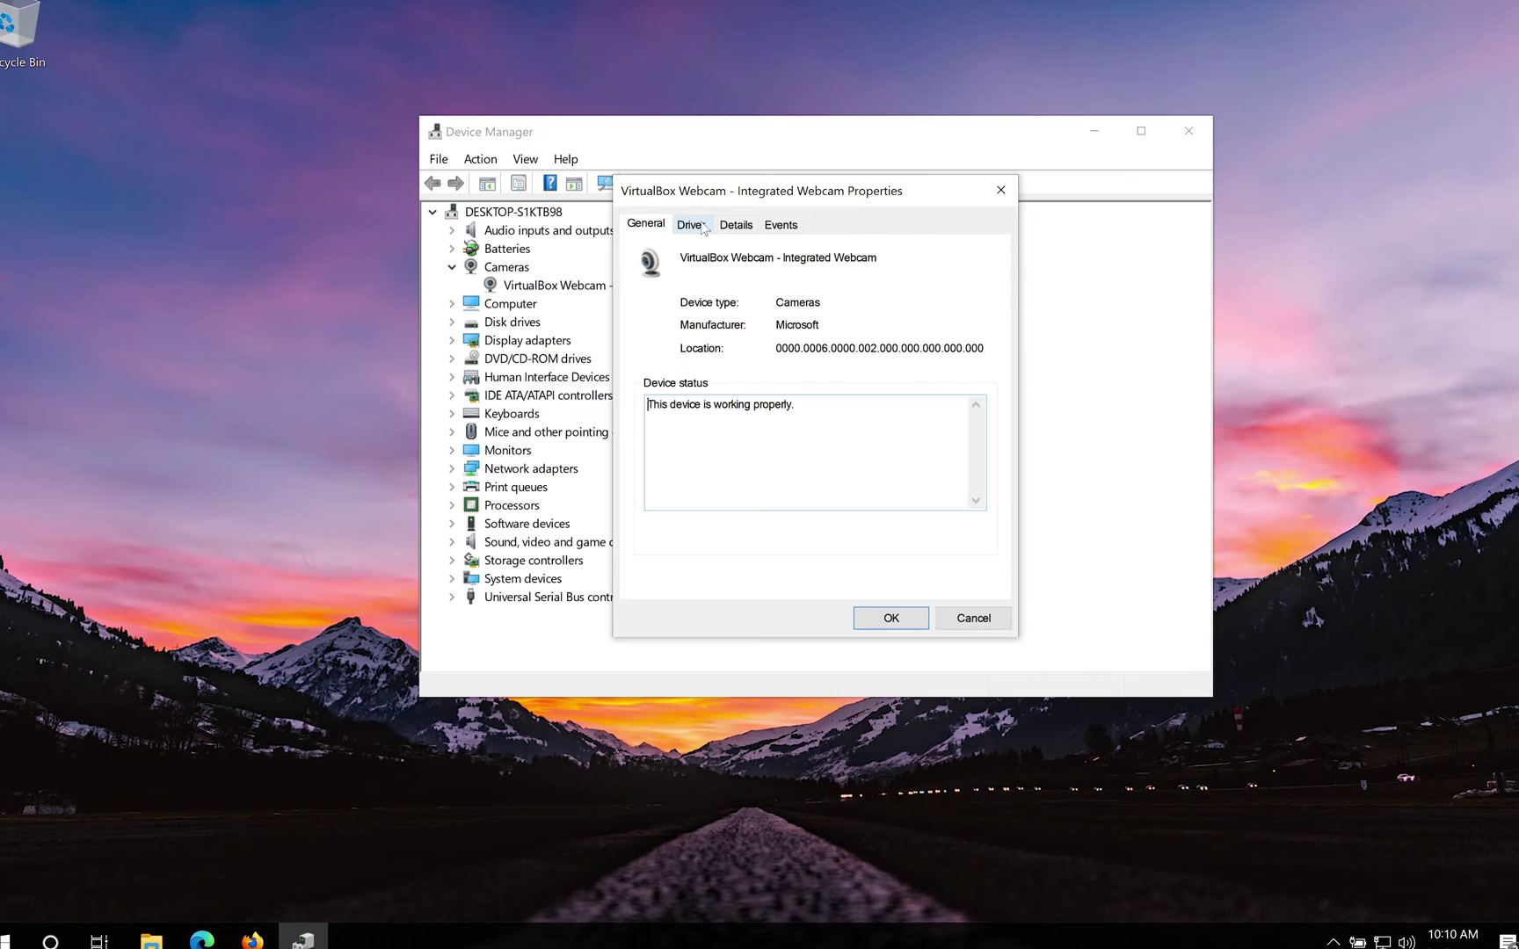
# Search automatically for a newer webcam driver, then check Windows Update for updated drivers.
pyautogui.click(690, 225)
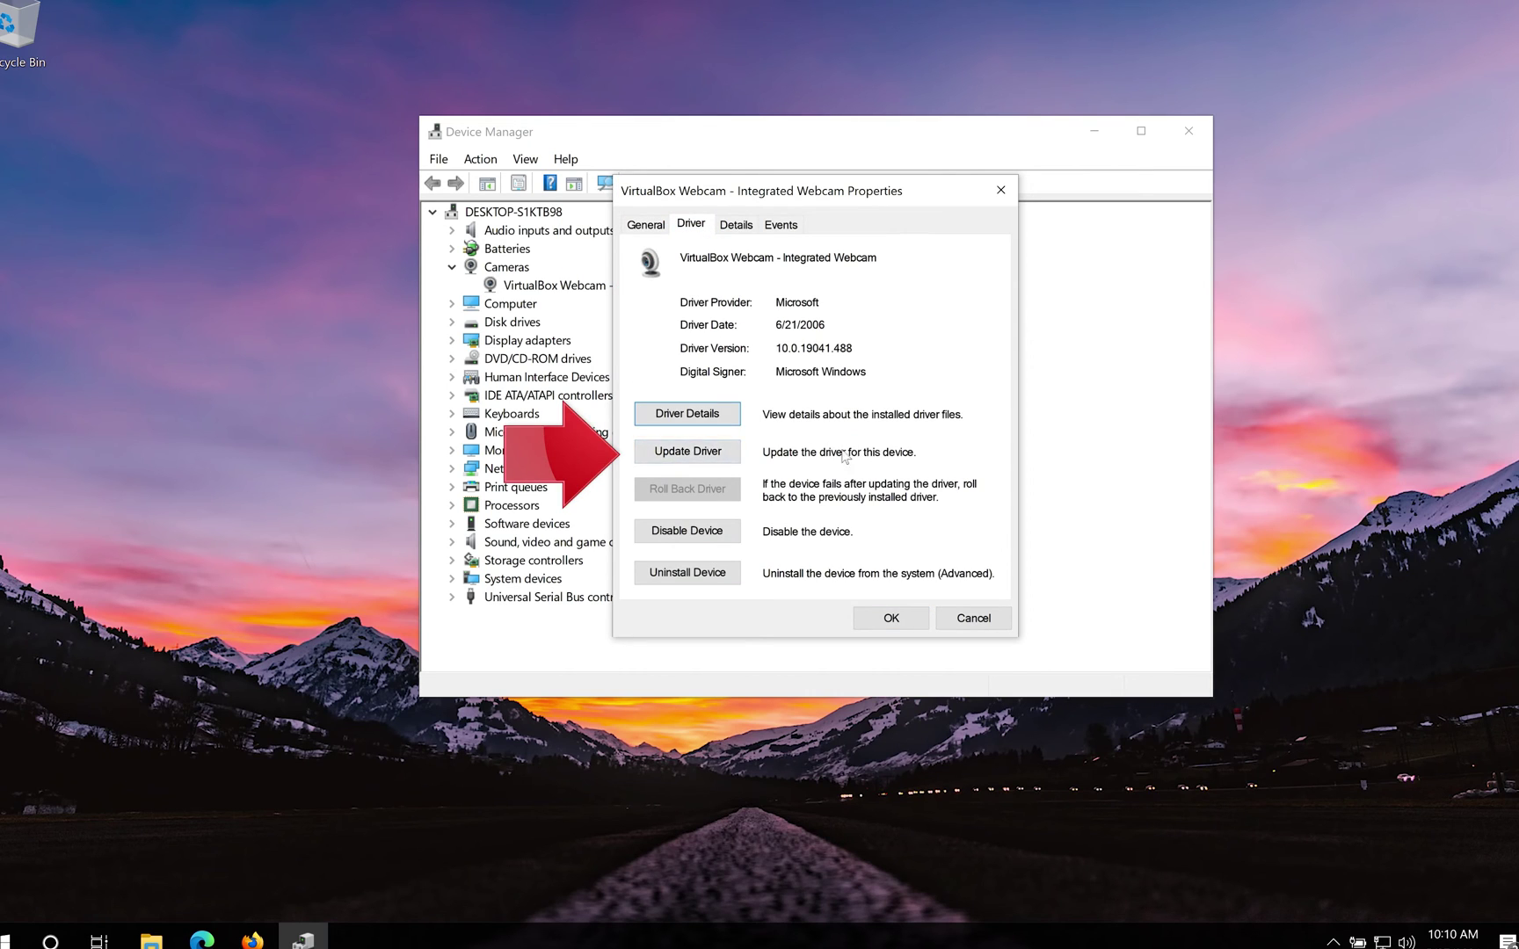
pyautogui.click(679, 452)
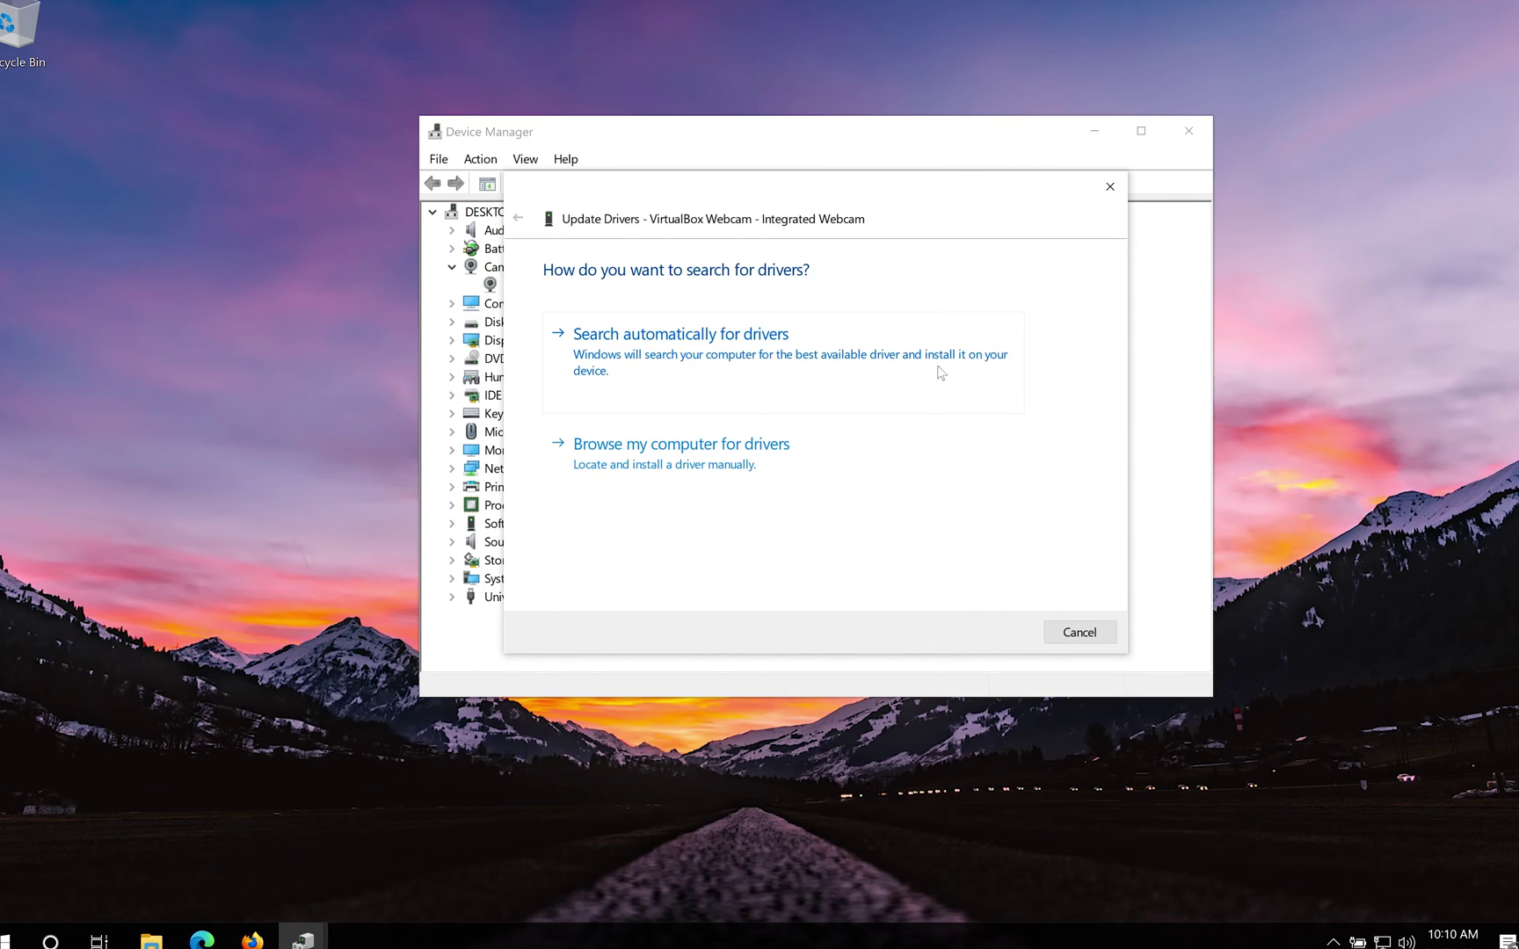
pyautogui.click(747, 374)
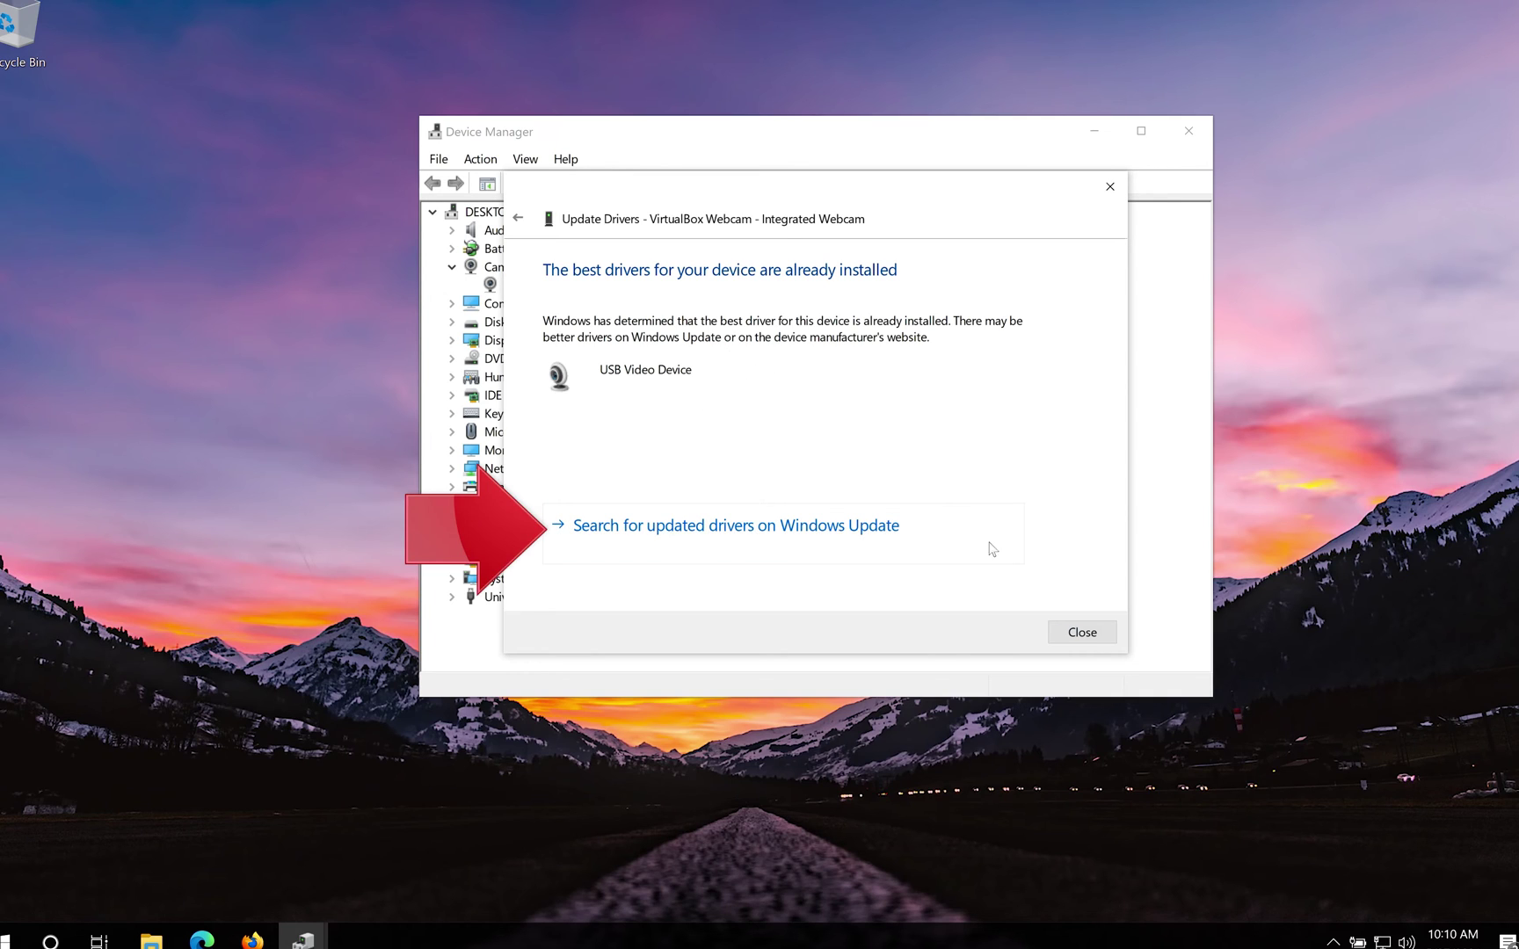
pyautogui.click(800, 535)
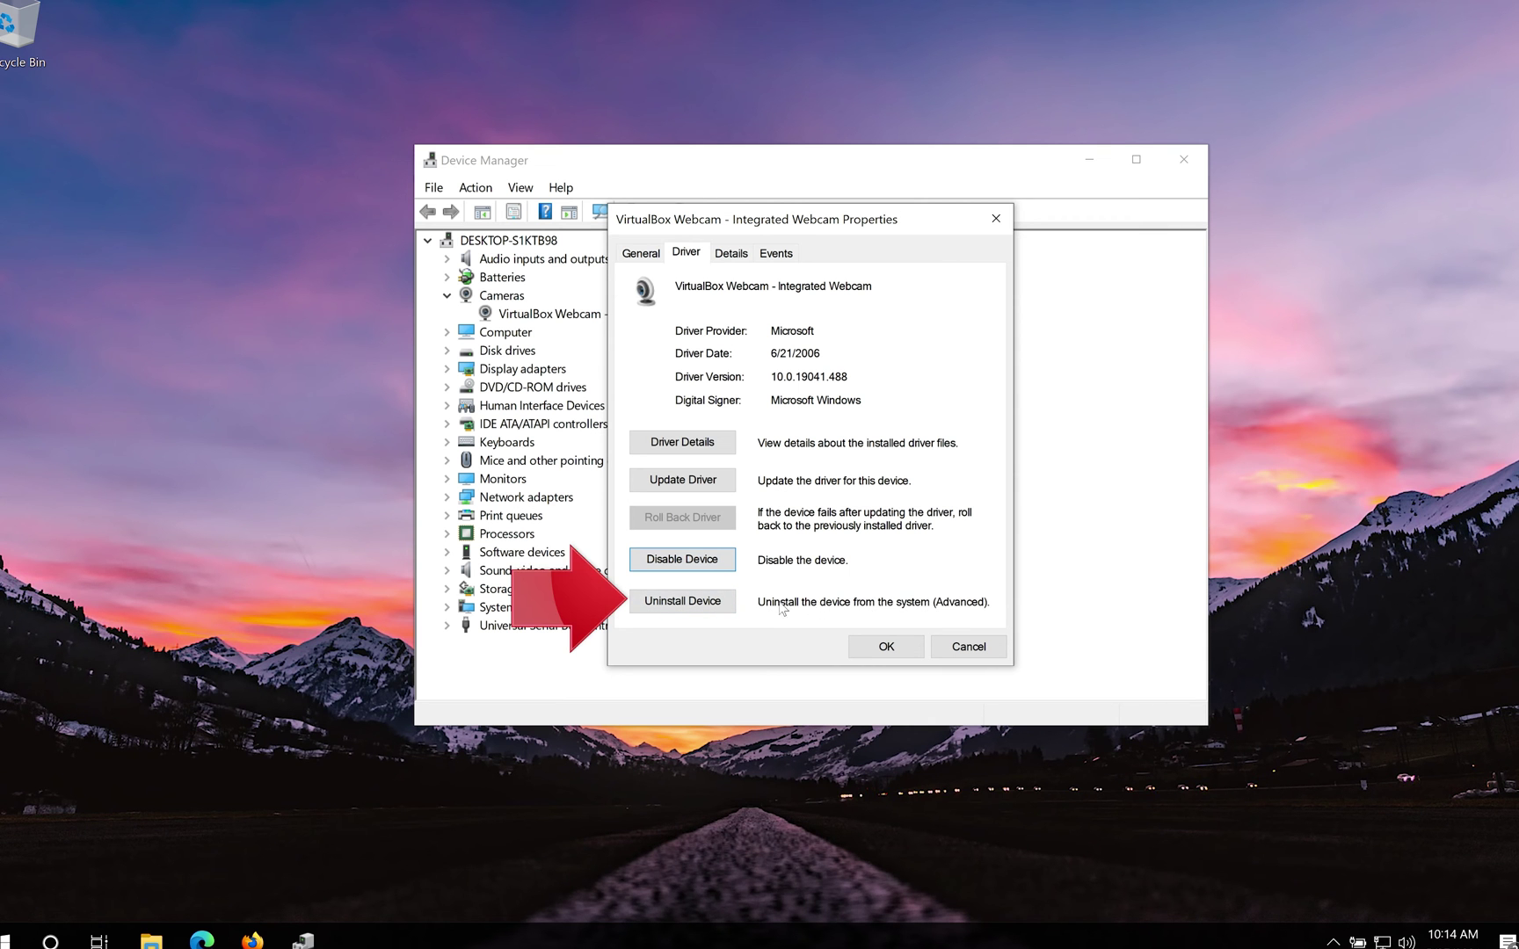
# Uninstall the VirtualBox webcam device, then close Device Manager.
pyautogui.click(675, 603)
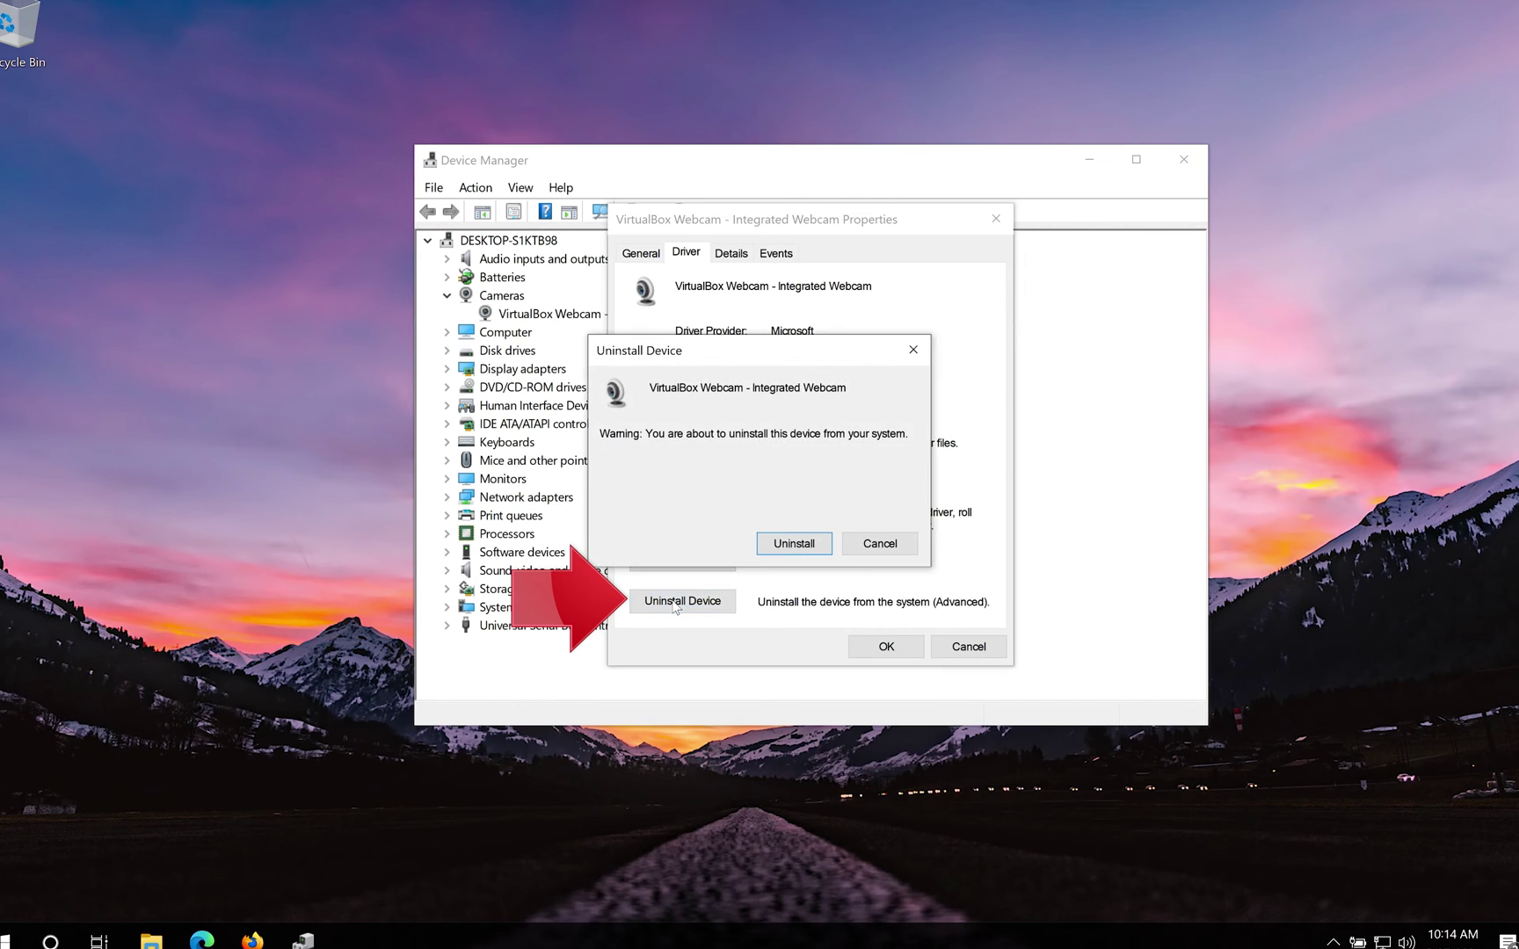
pyautogui.click(795, 545)
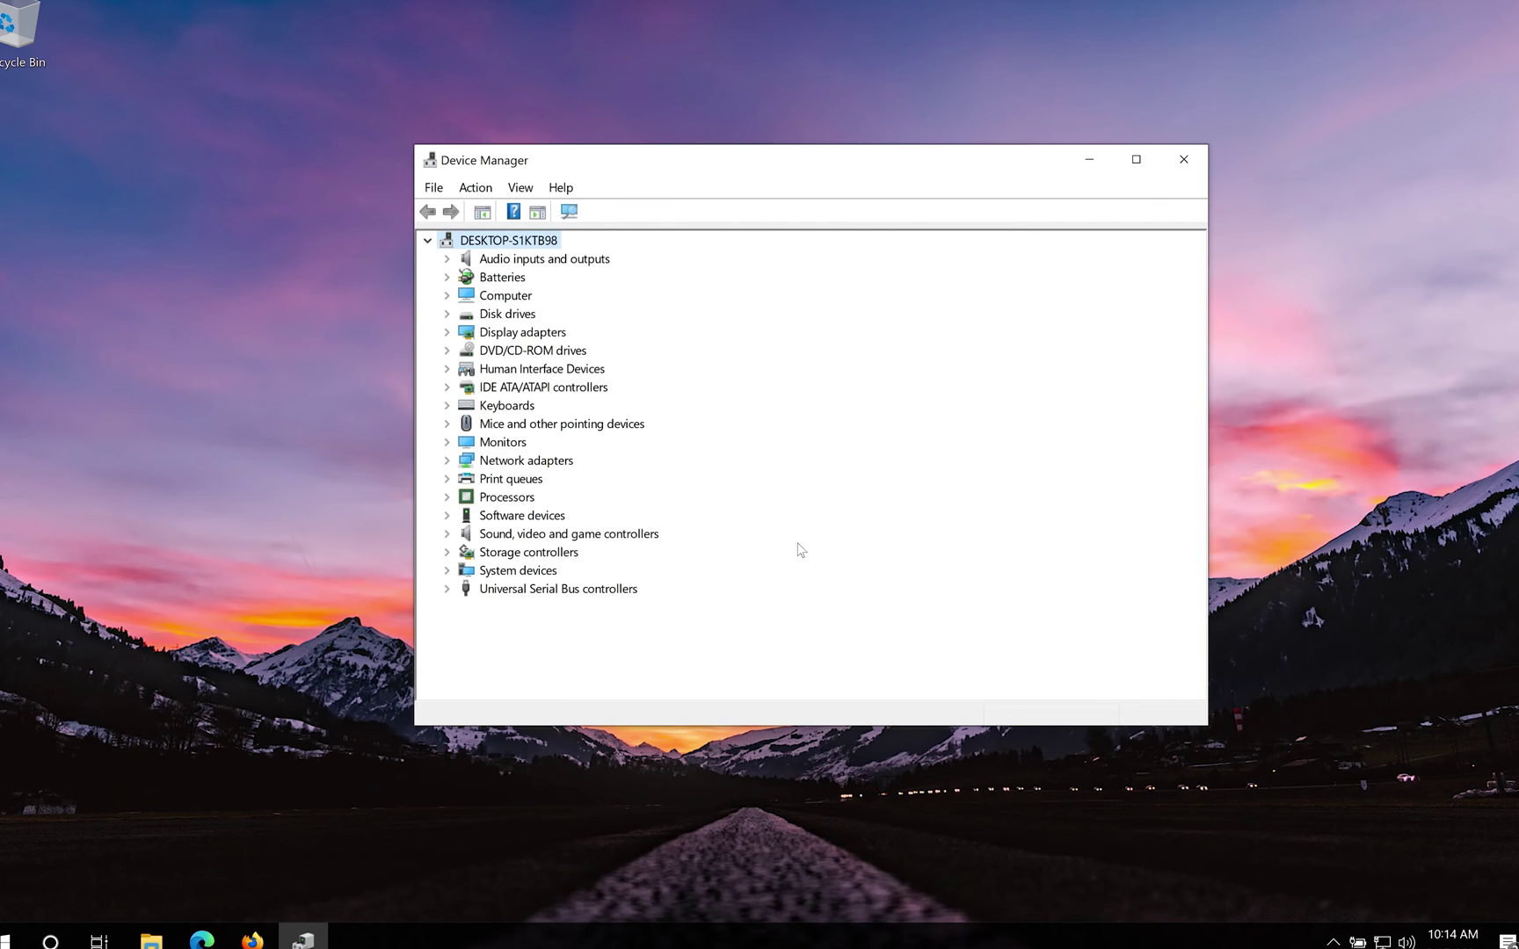
pyautogui.click(1184, 159)
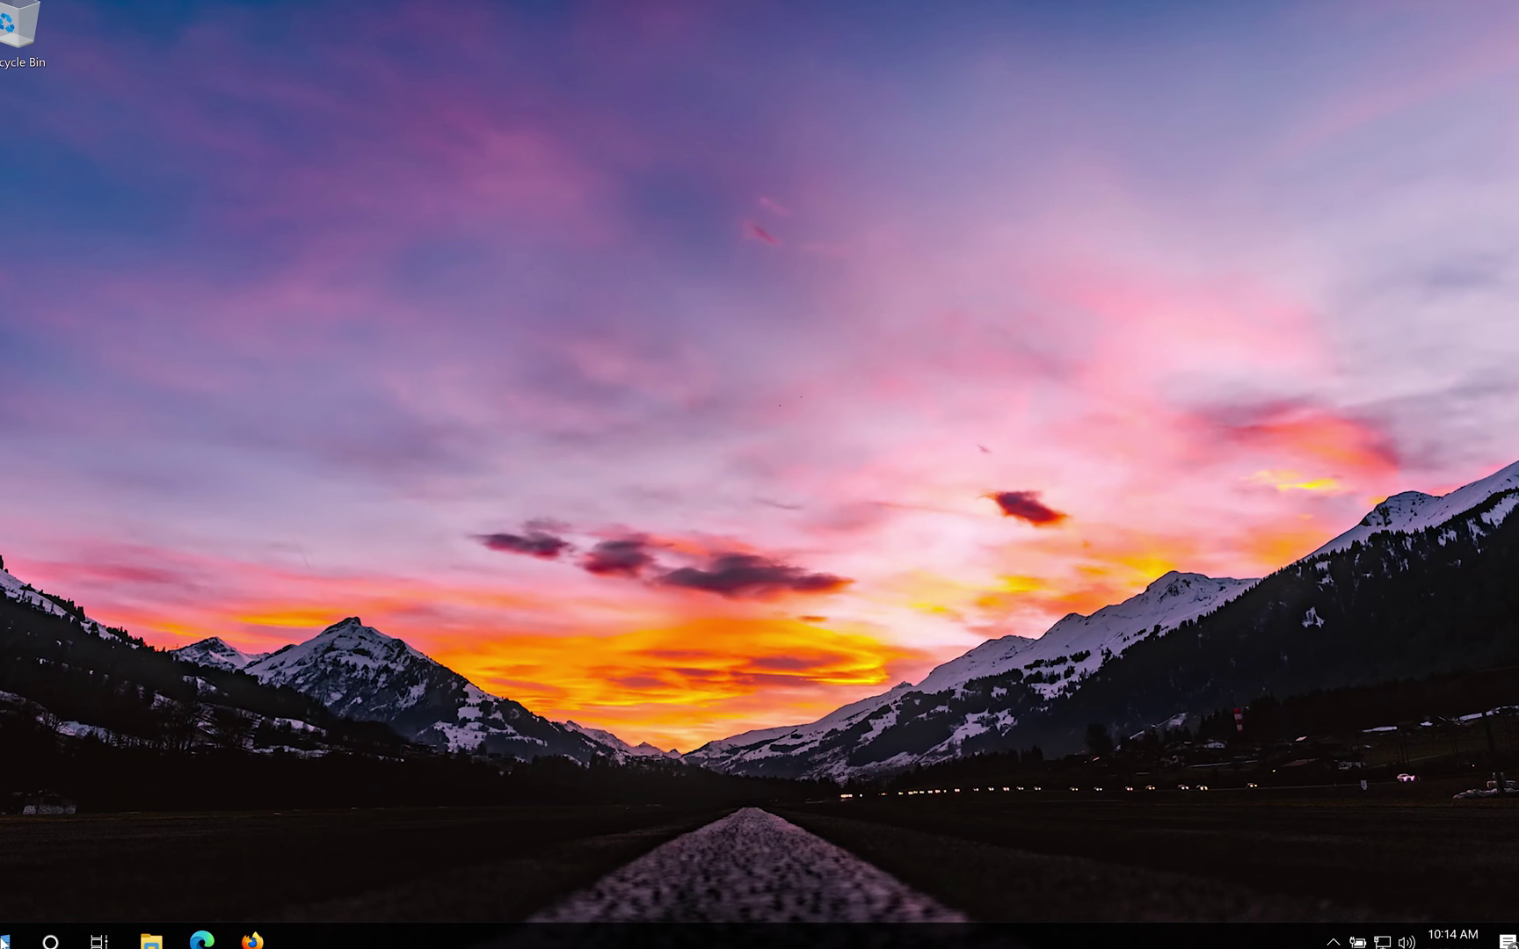
# Restart the PC from the Start menu's power options, then bring Start back up after reboot.
pyautogui.click(9, 939)
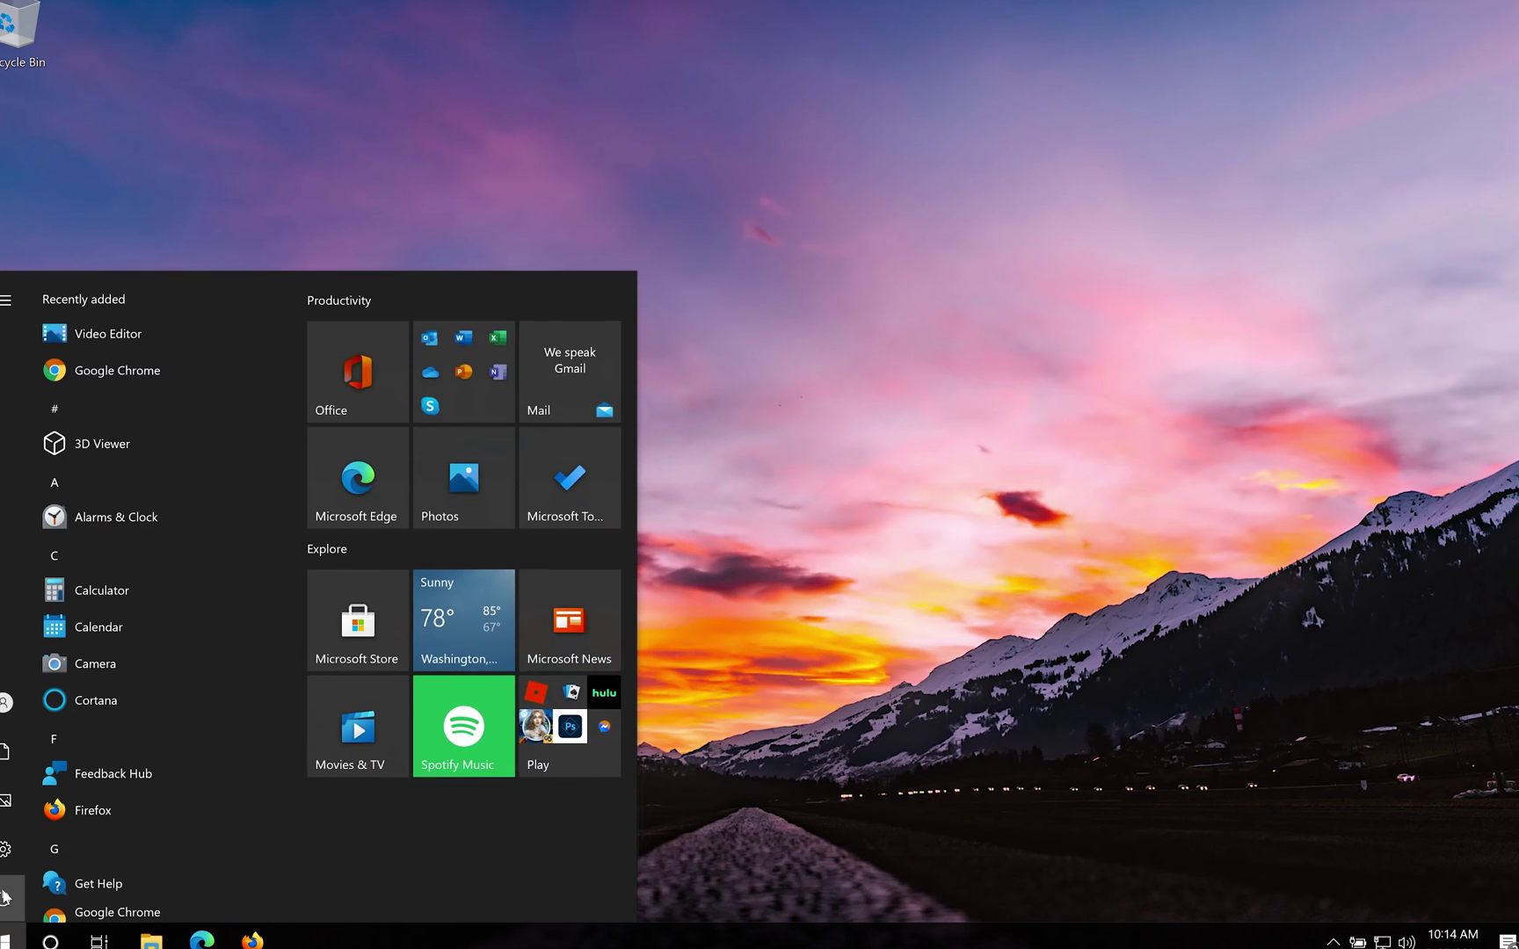
pyautogui.moveTo(5, 897)
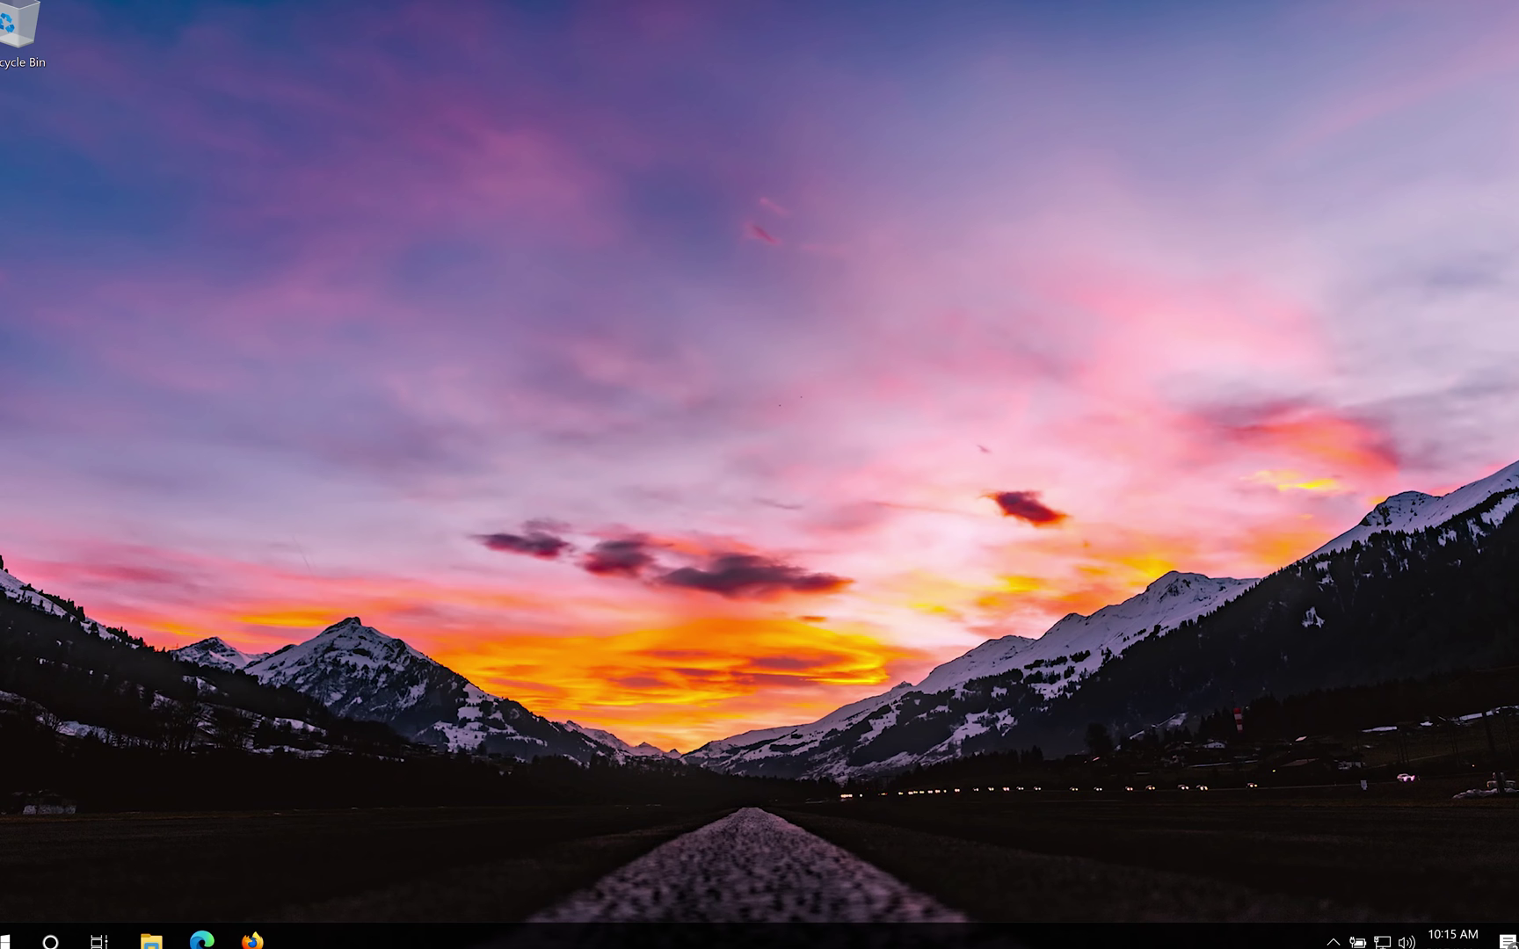
pyautogui.press('super')
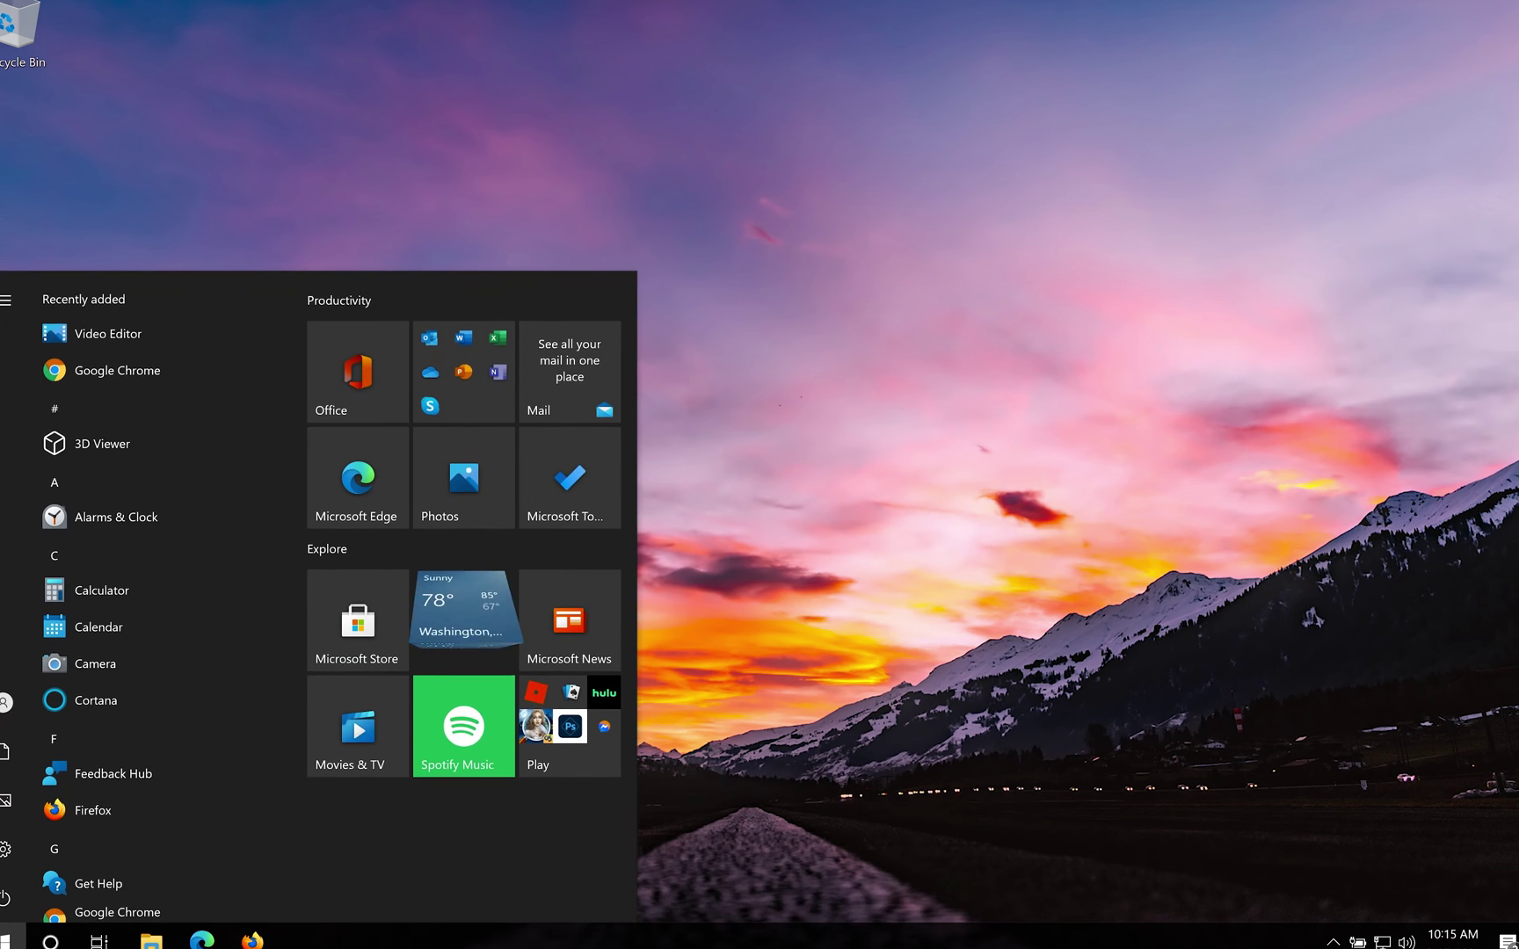
# Relaunch Device Manager with a 'device' search, recenter it, and expand Cameras to show the webcam.
pyautogui.write('device')
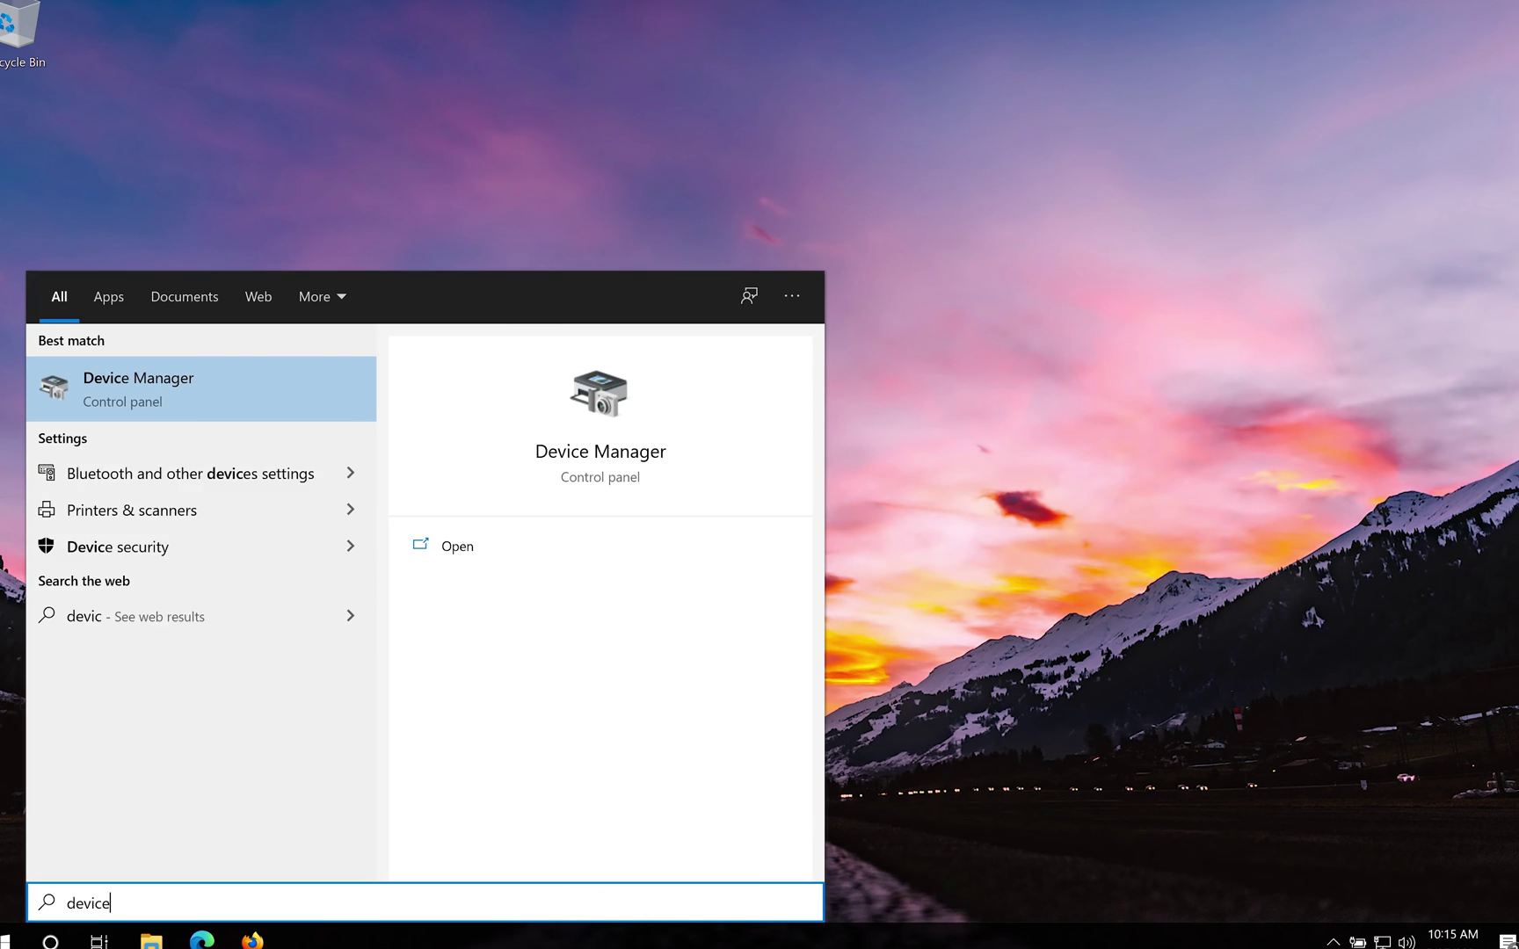
pyautogui.press('Return')
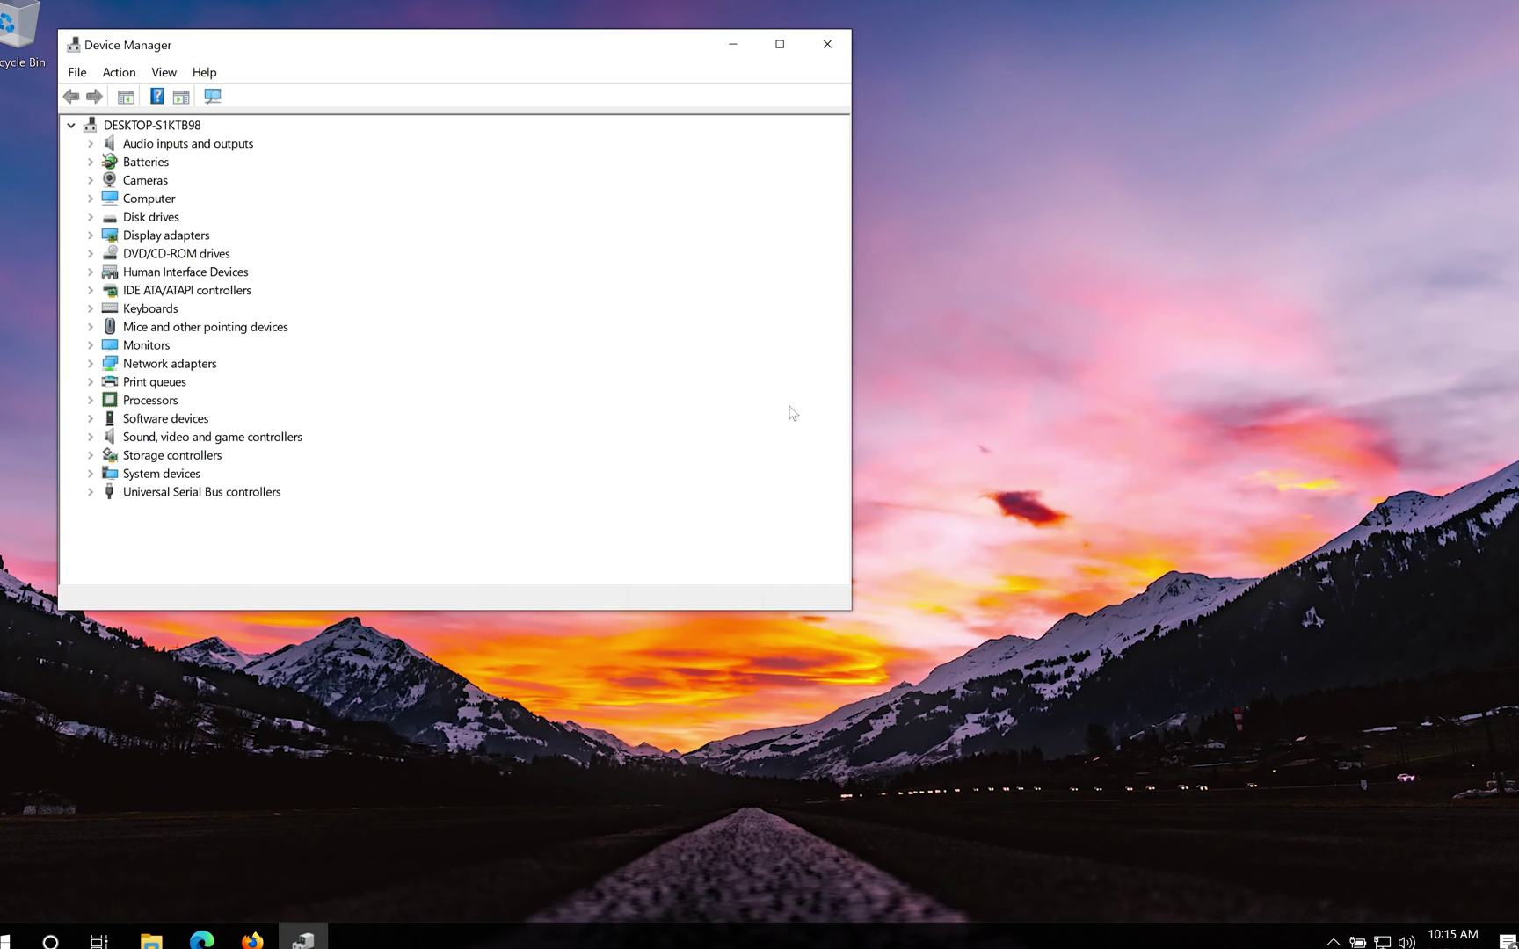
pyautogui.moveTo(520, 54); pyautogui.dragTo(965, 201)
pyautogui.click(540, 325)
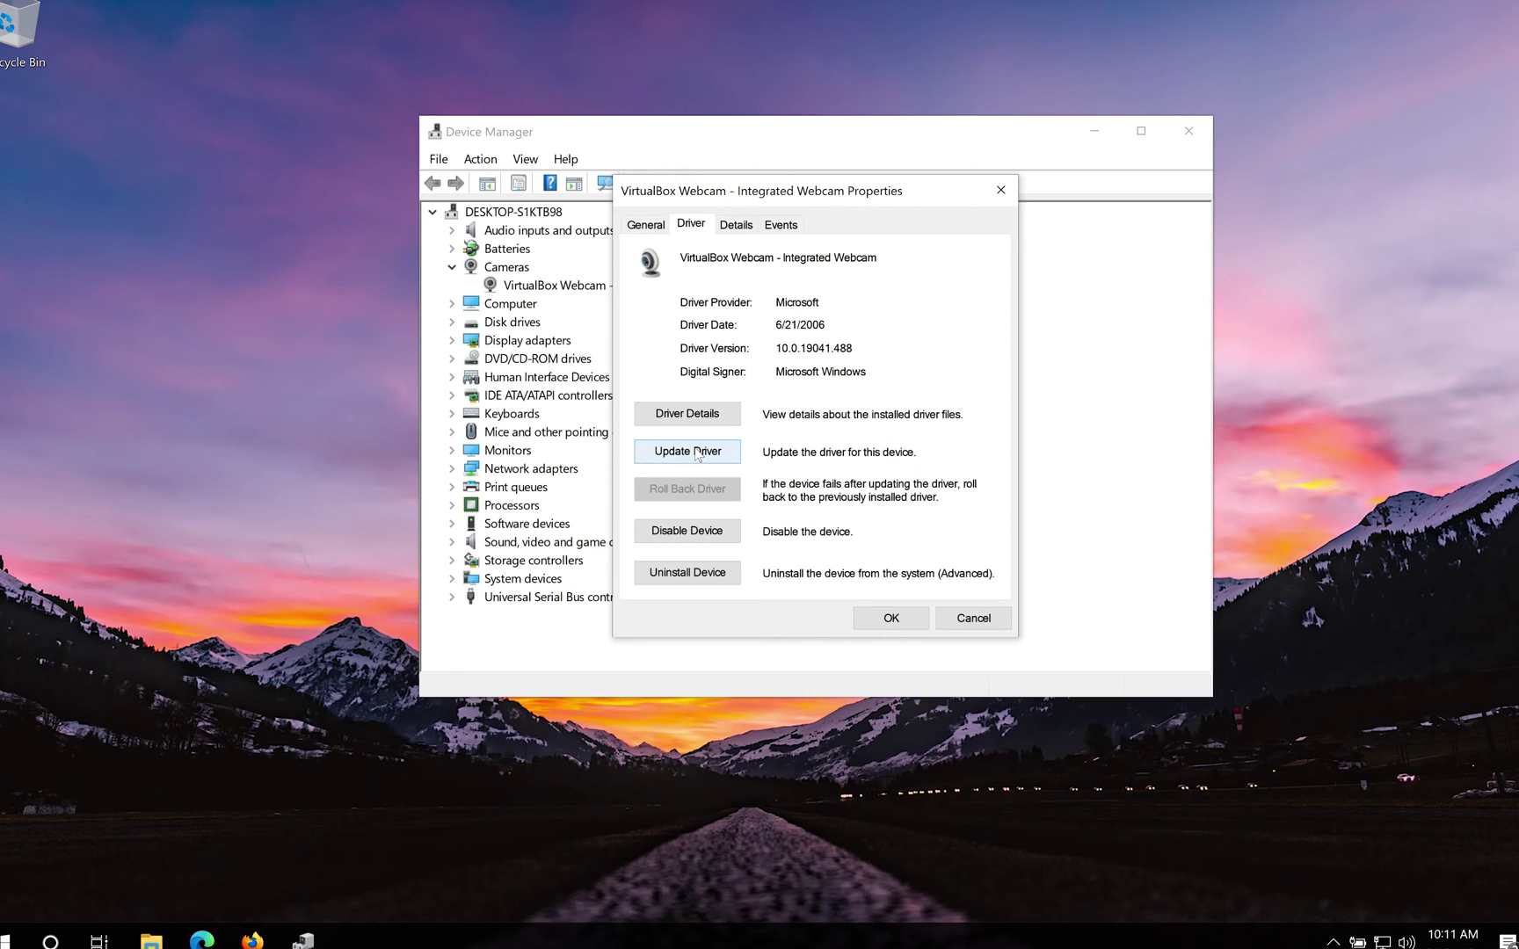
# Install the USB Video Device driver for the webcam, picked manually from the compatible driver list.
pyautogui.click(698, 455)
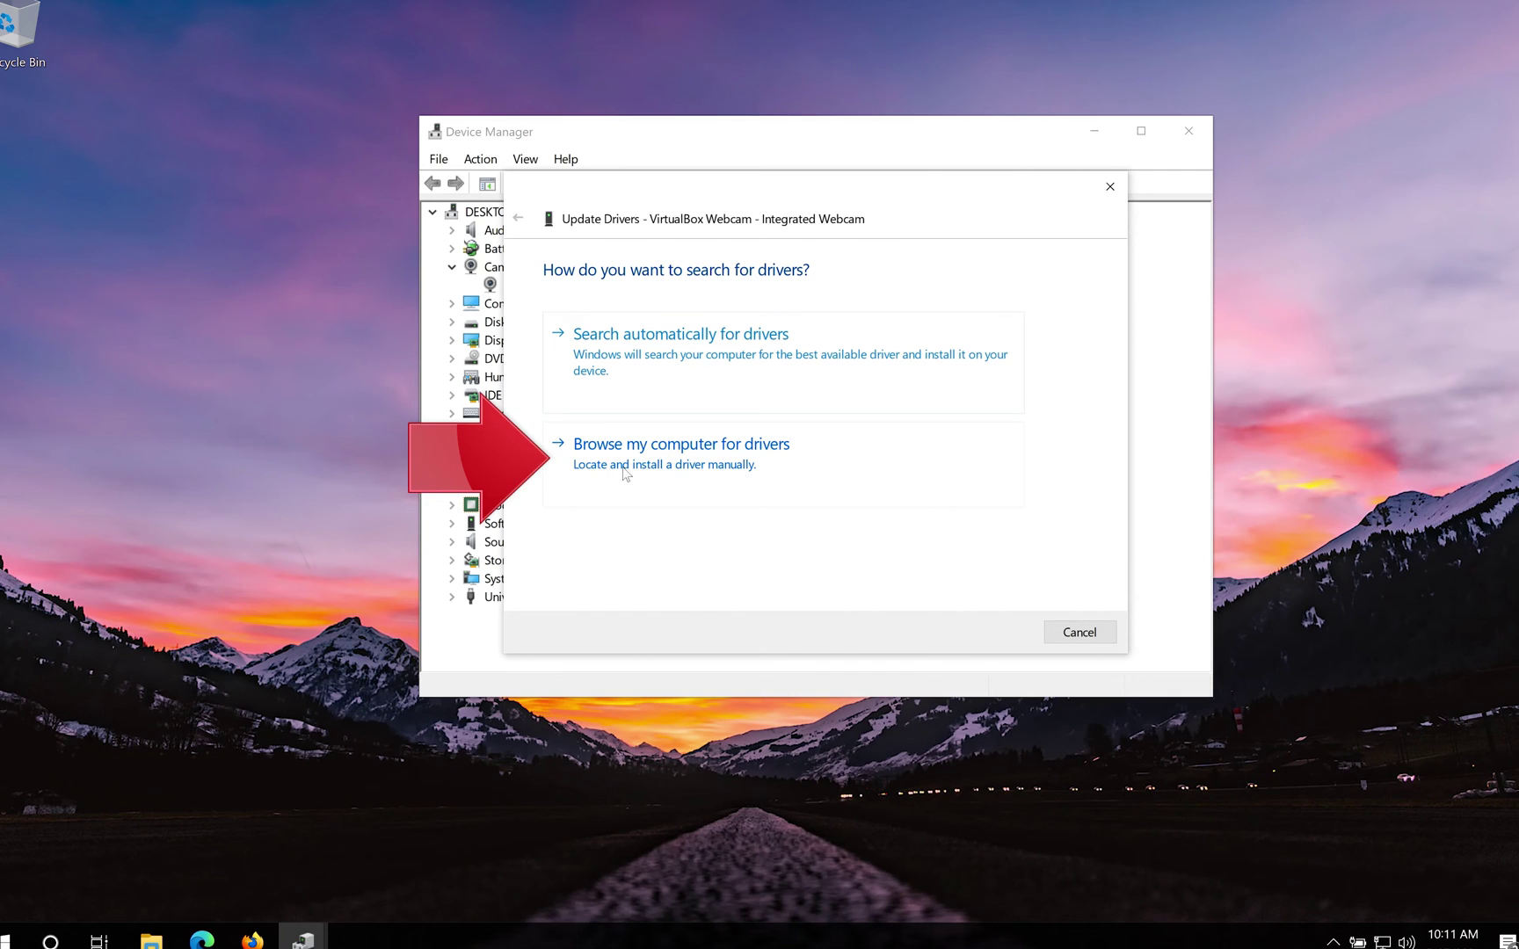
pyautogui.click(687, 494)
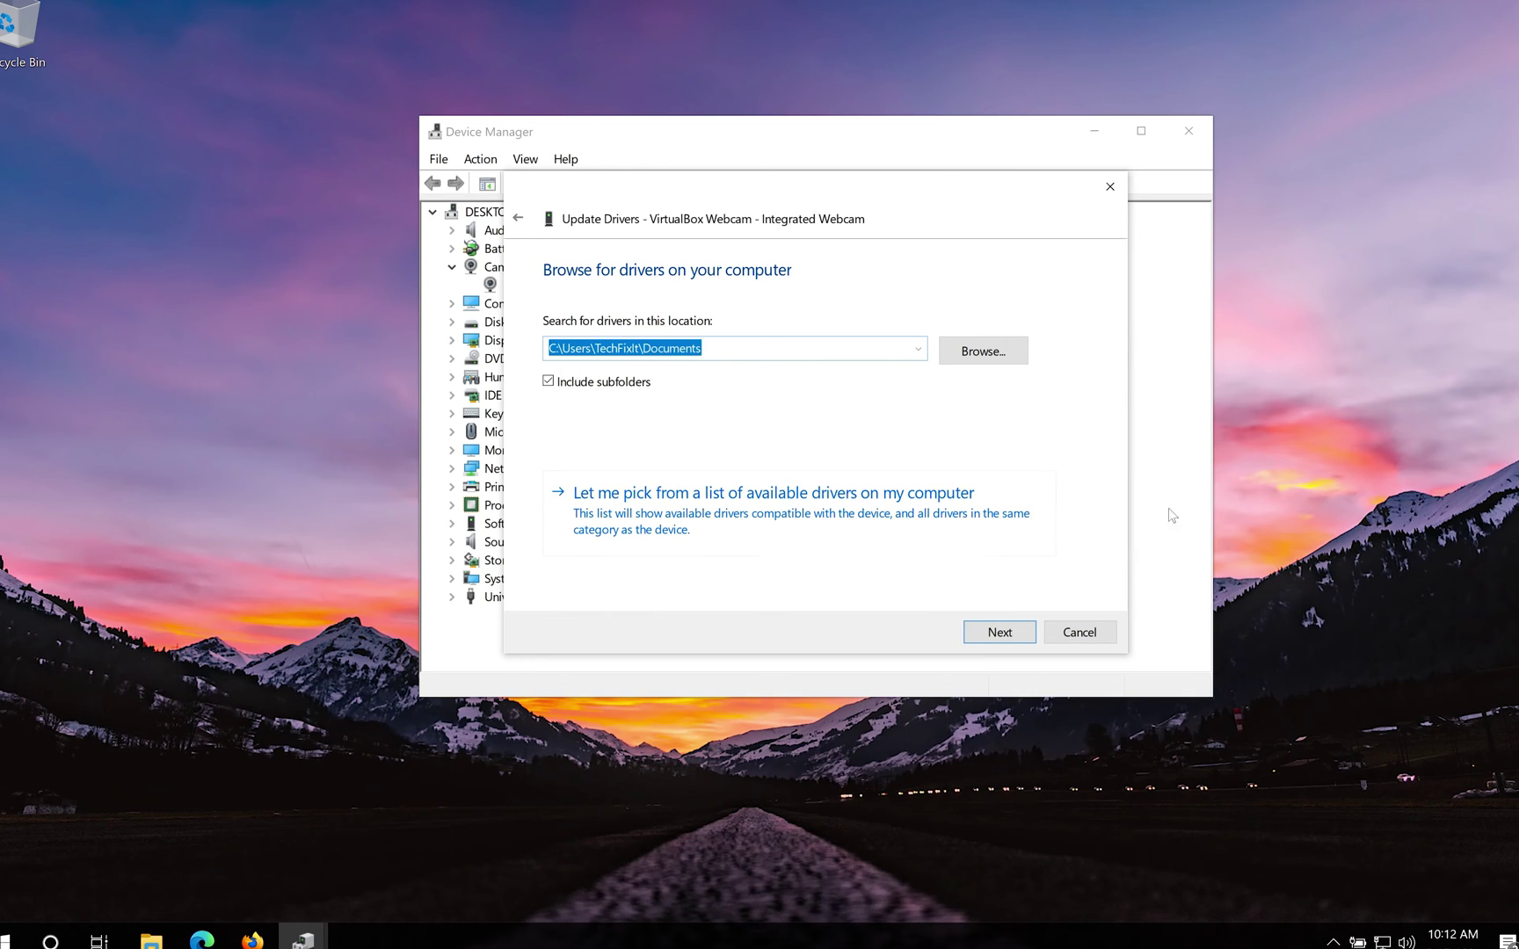
pyautogui.click(689, 515)
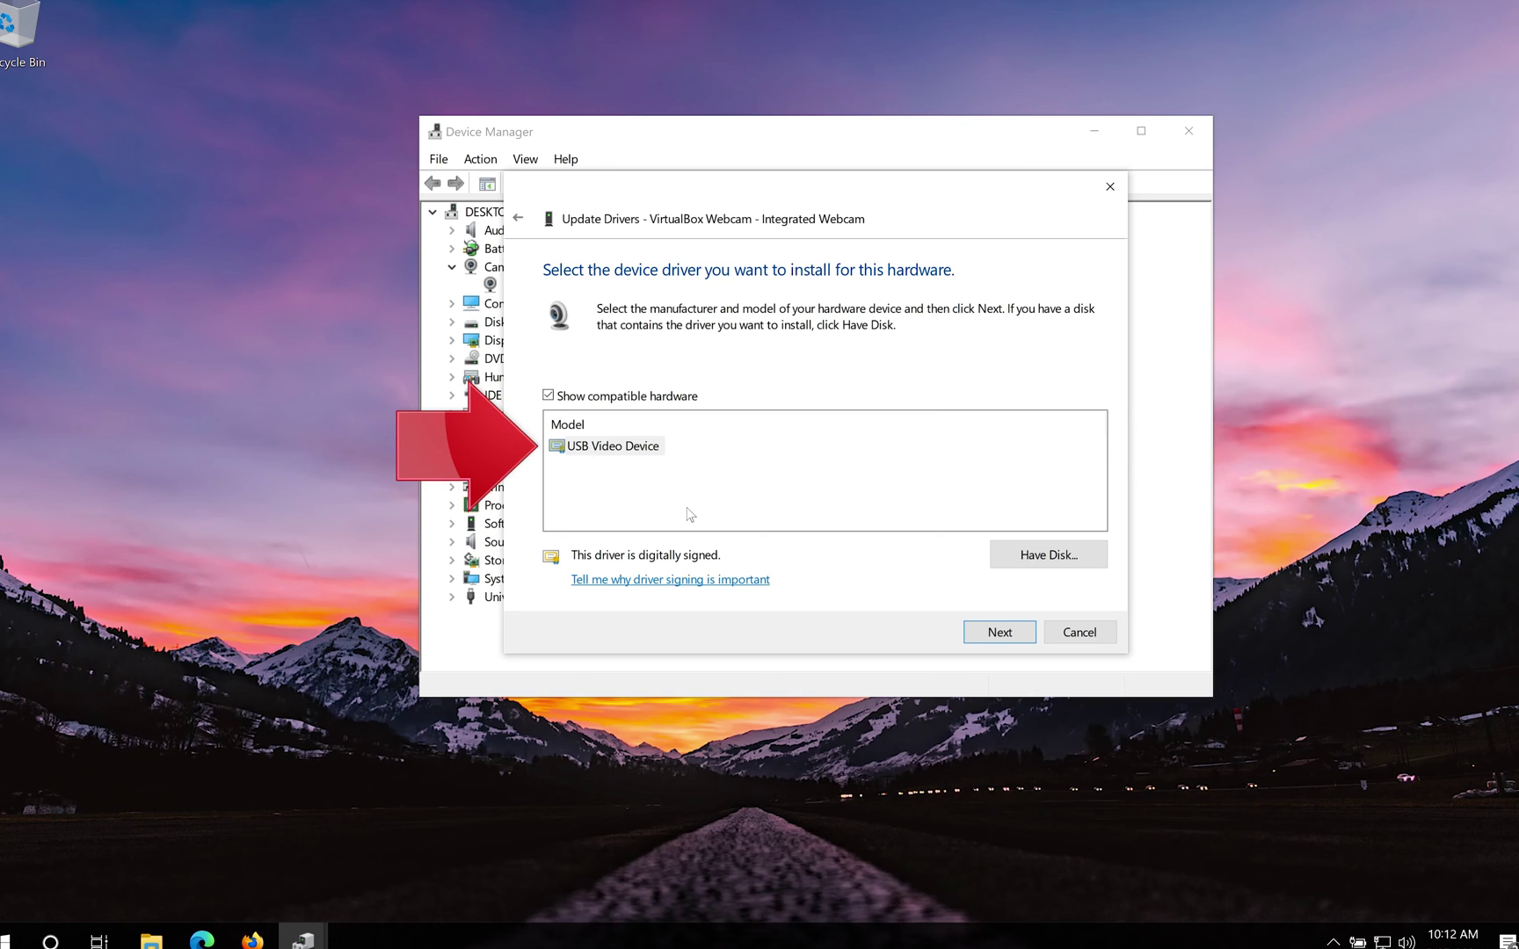
pyautogui.click(587, 449)
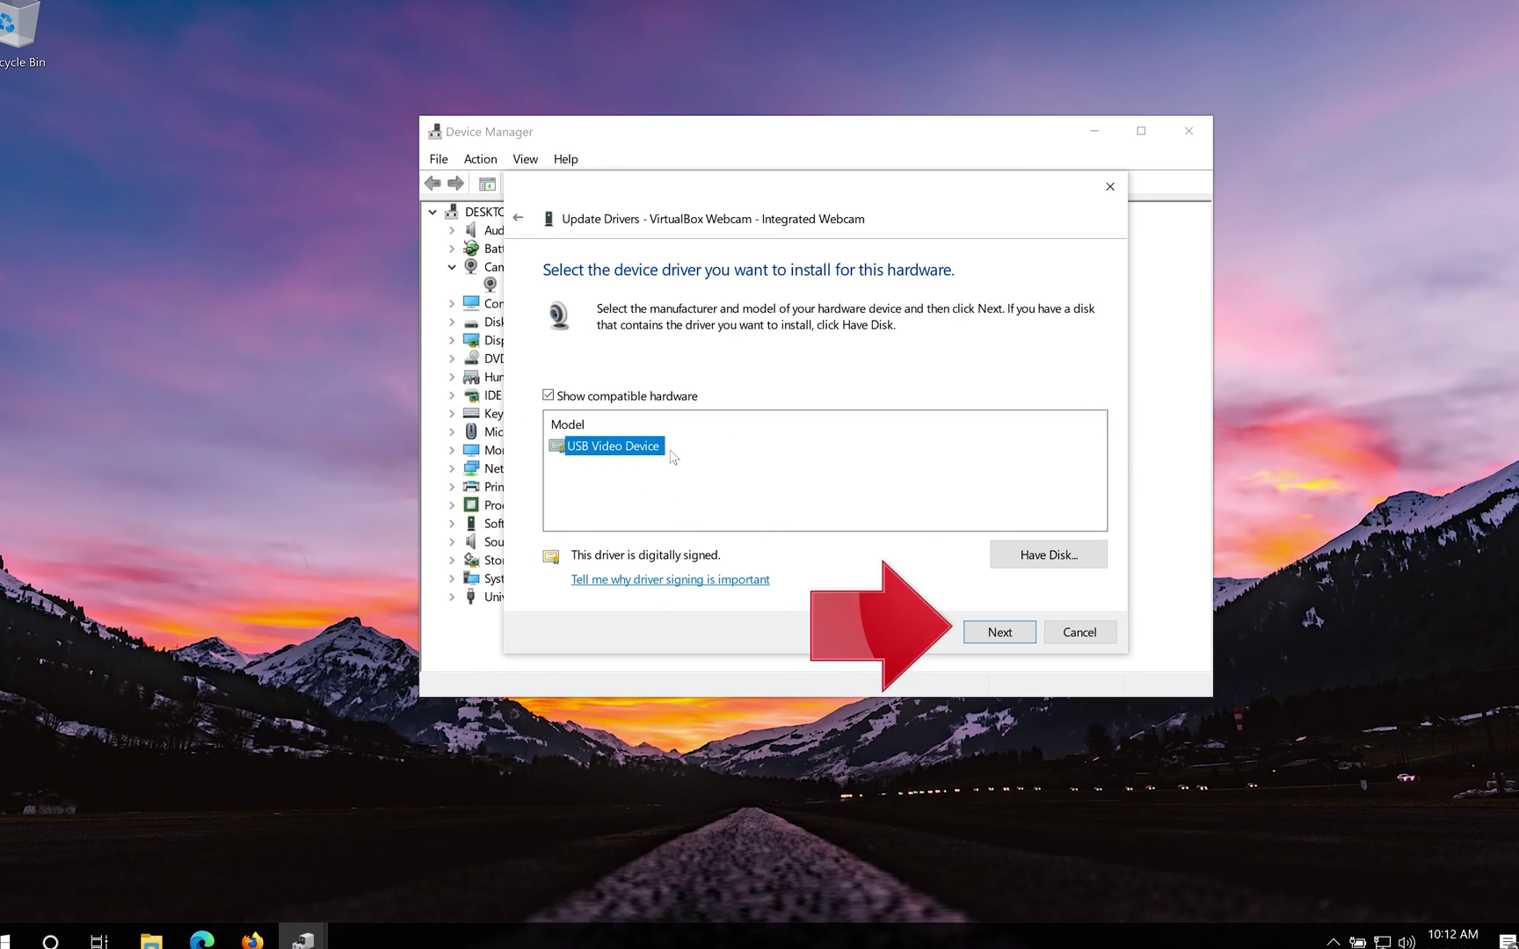
pyautogui.click(1000, 633)
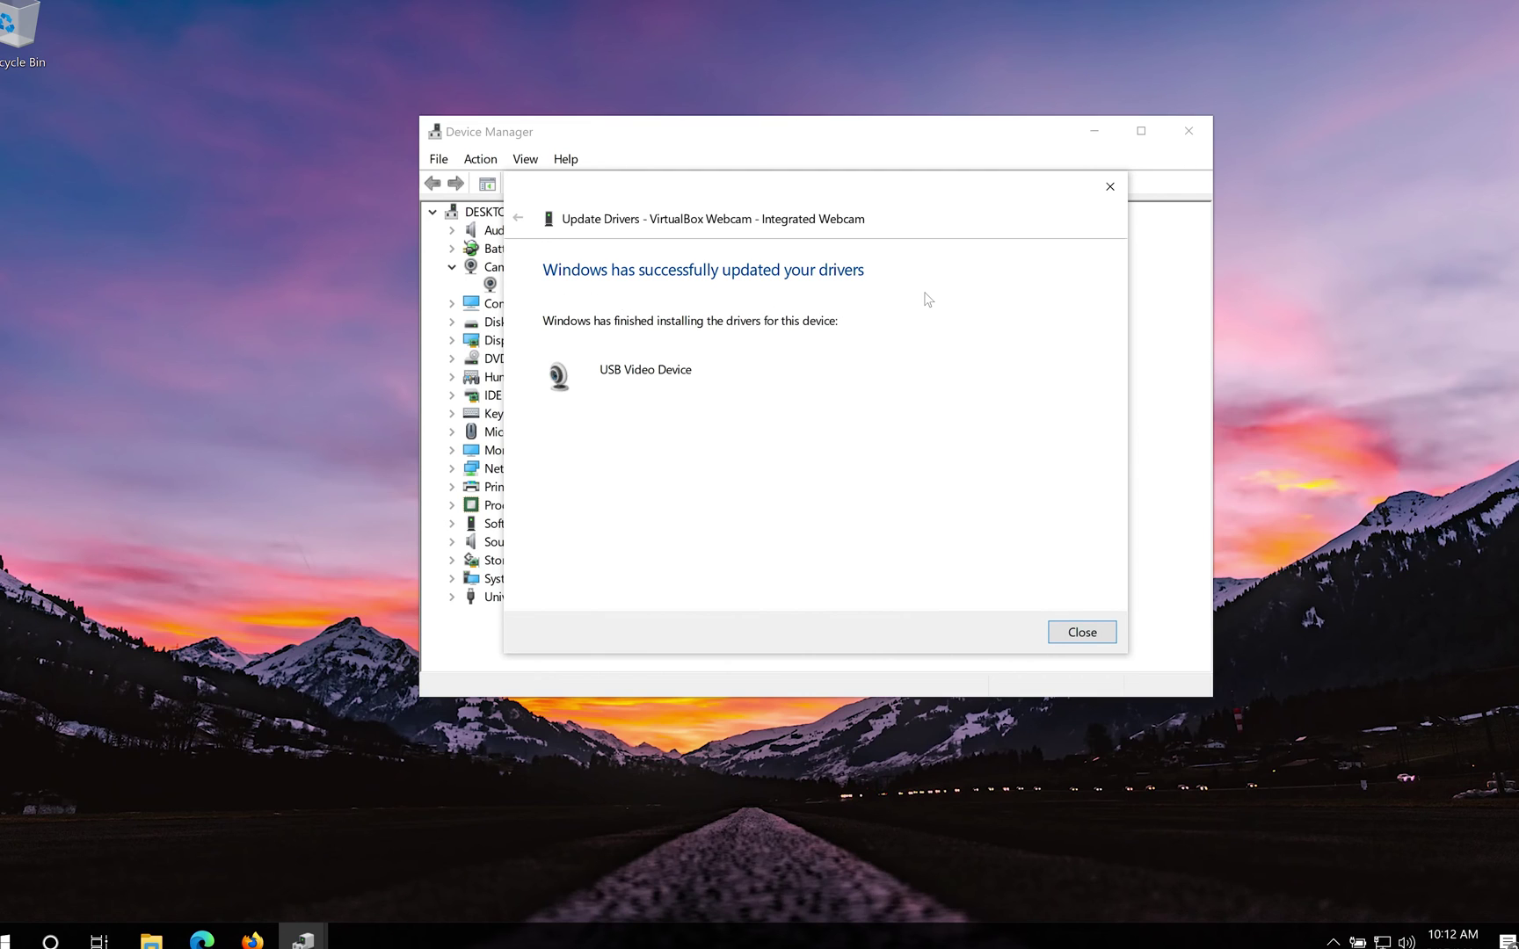
# Close the Update Drivers wizard and the webcam's Properties dialog.
pyautogui.click(1090, 633)
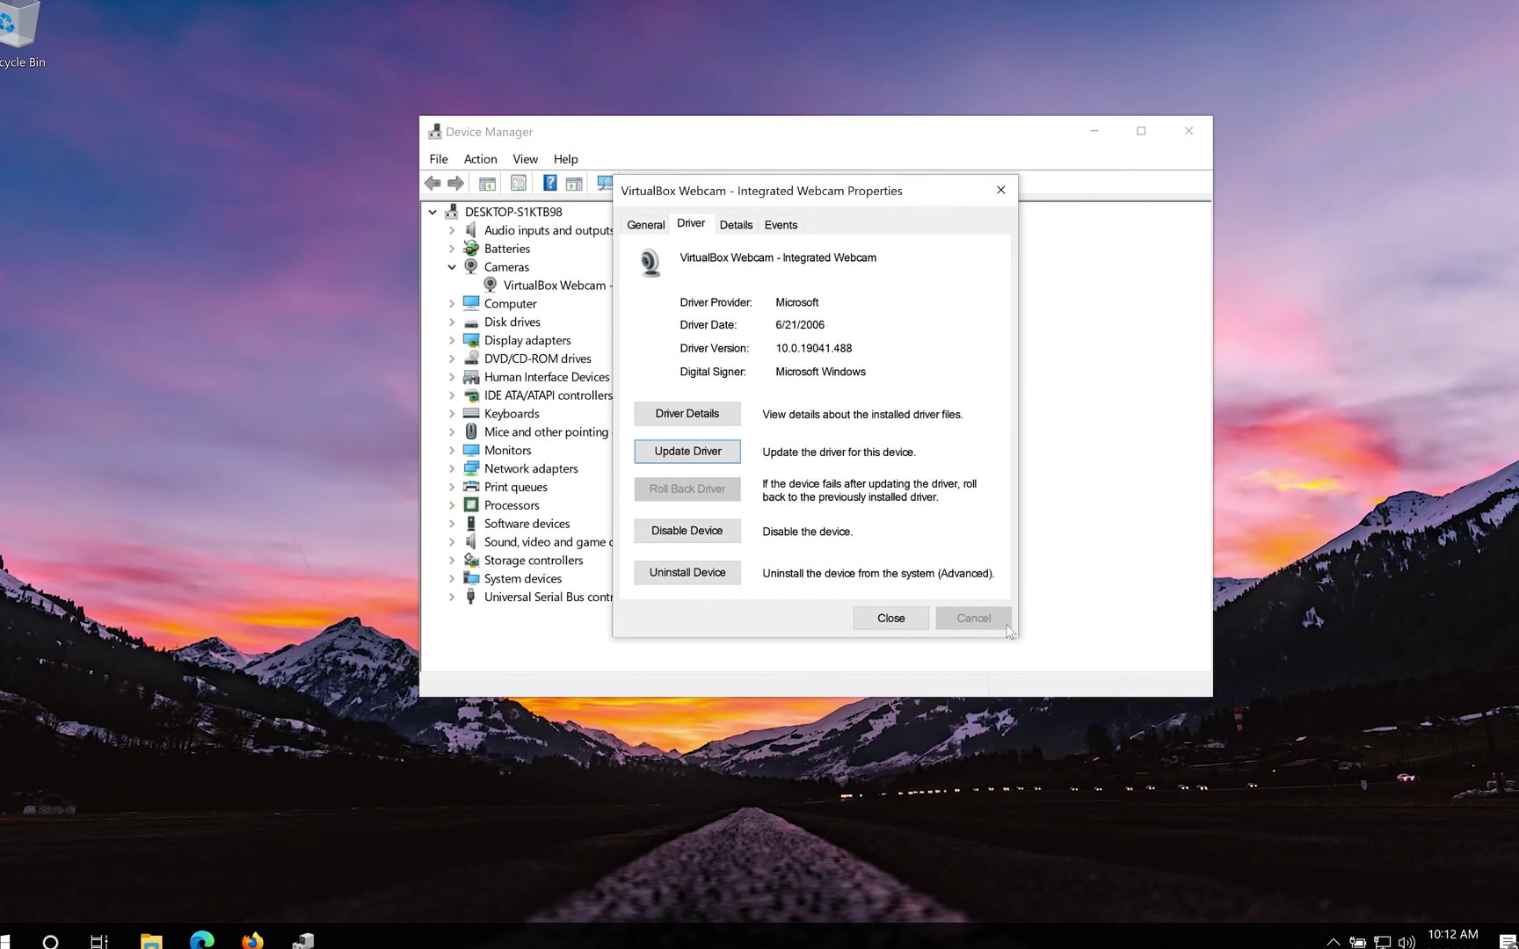
pyautogui.click(890, 619)
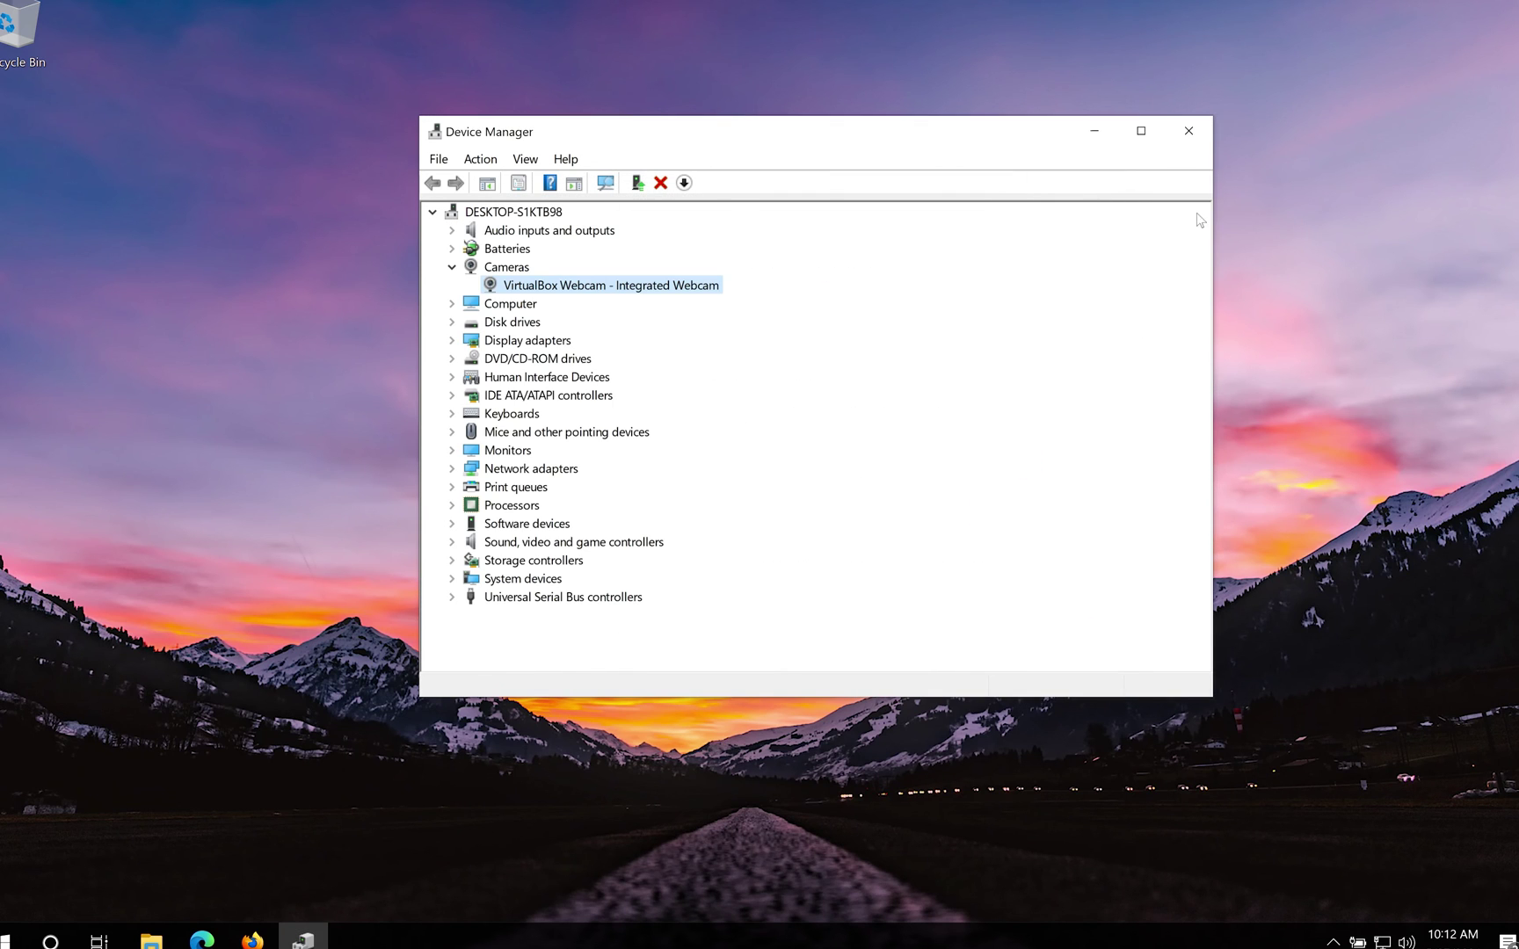
# Close Device Manager, restart the PC, and relaunch Device Manager via a 'device manager' search.
pyautogui.click(1188, 130)
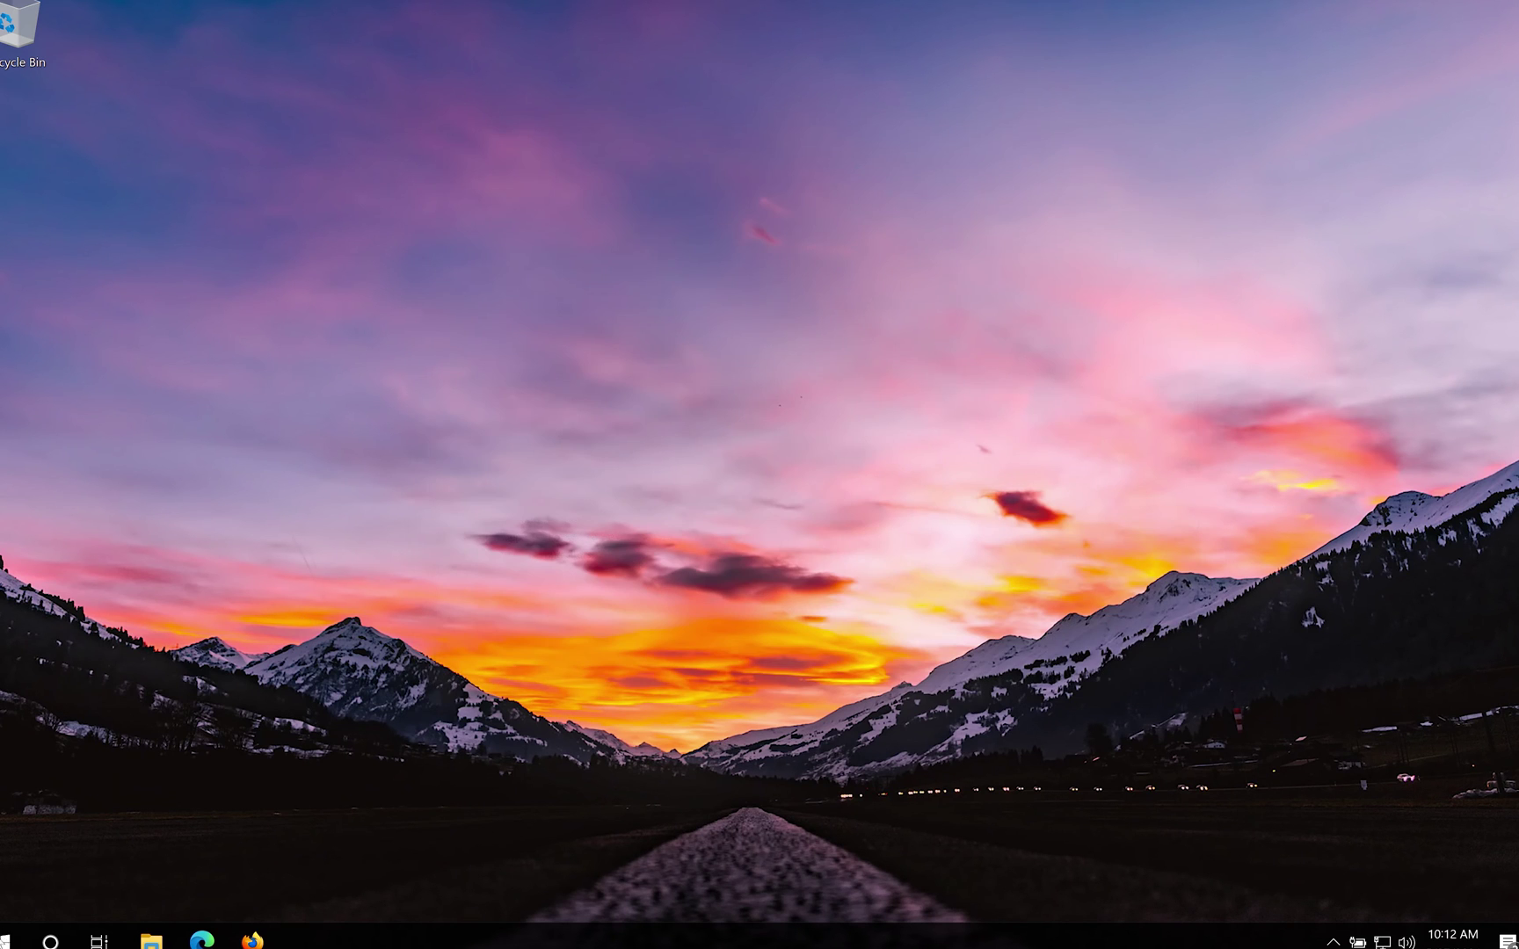
pyautogui.click(7, 937)
pyautogui.click(6, 897)
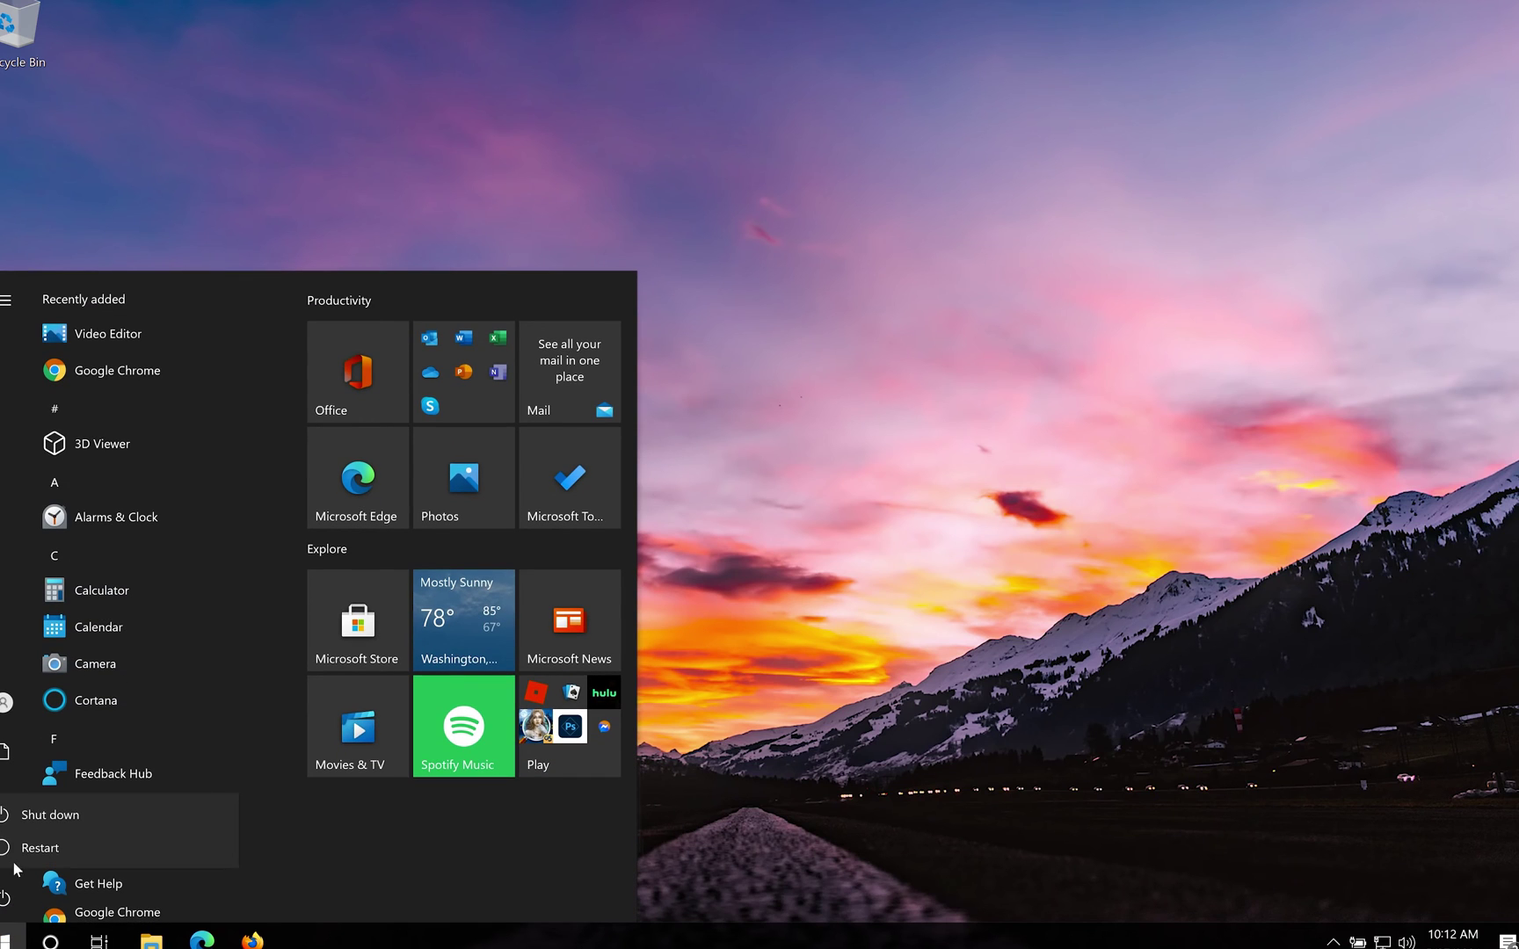
pyautogui.click(34, 841)
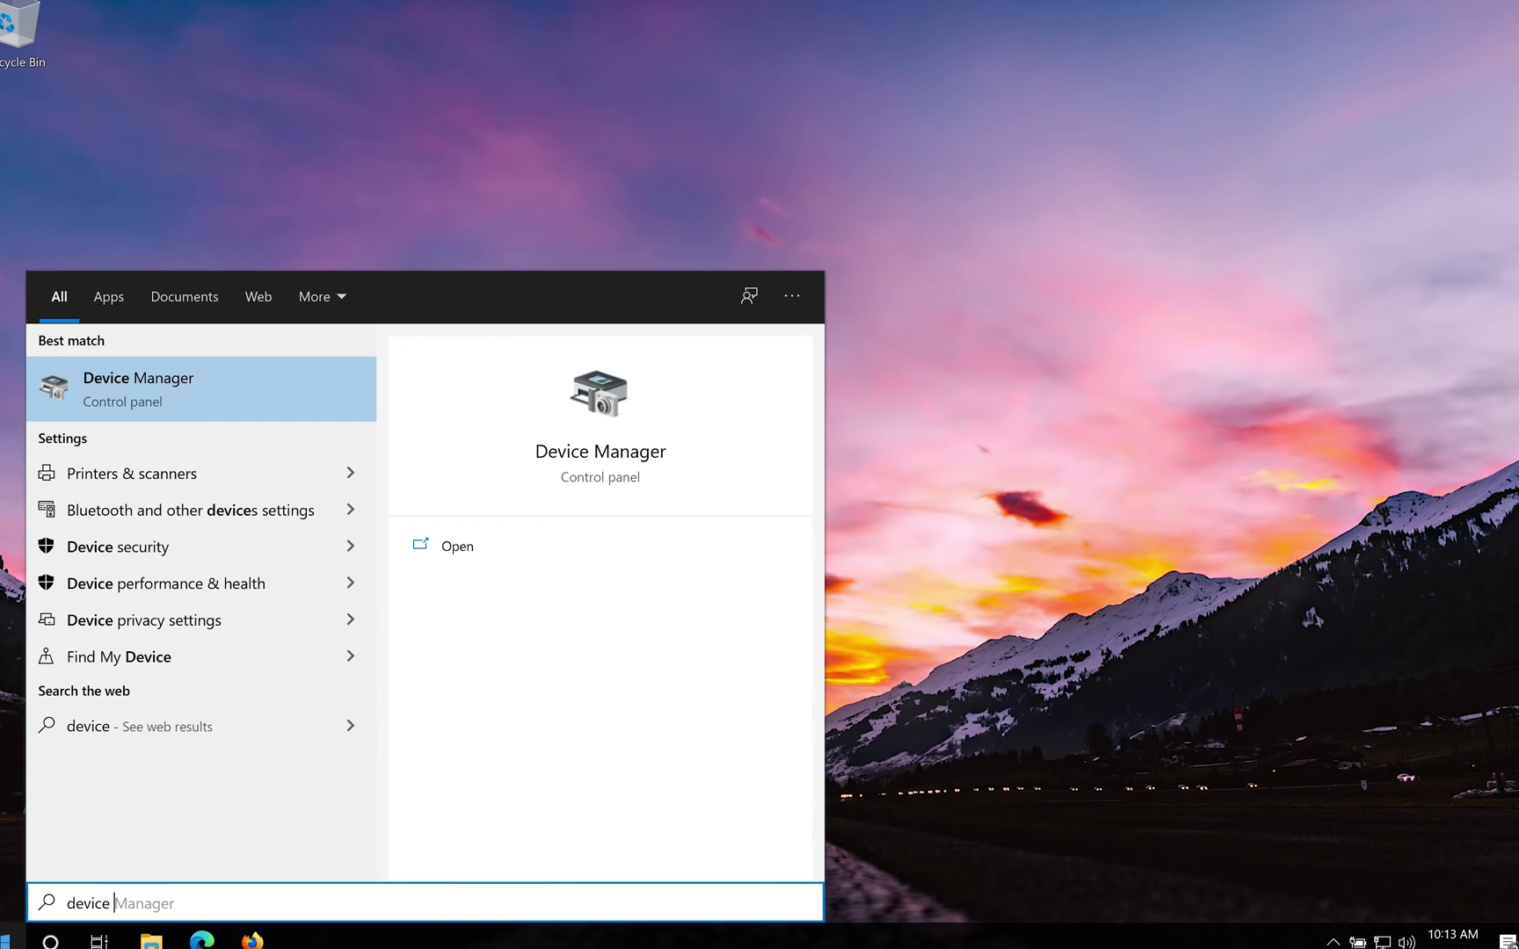
pyautogui.write('manager')
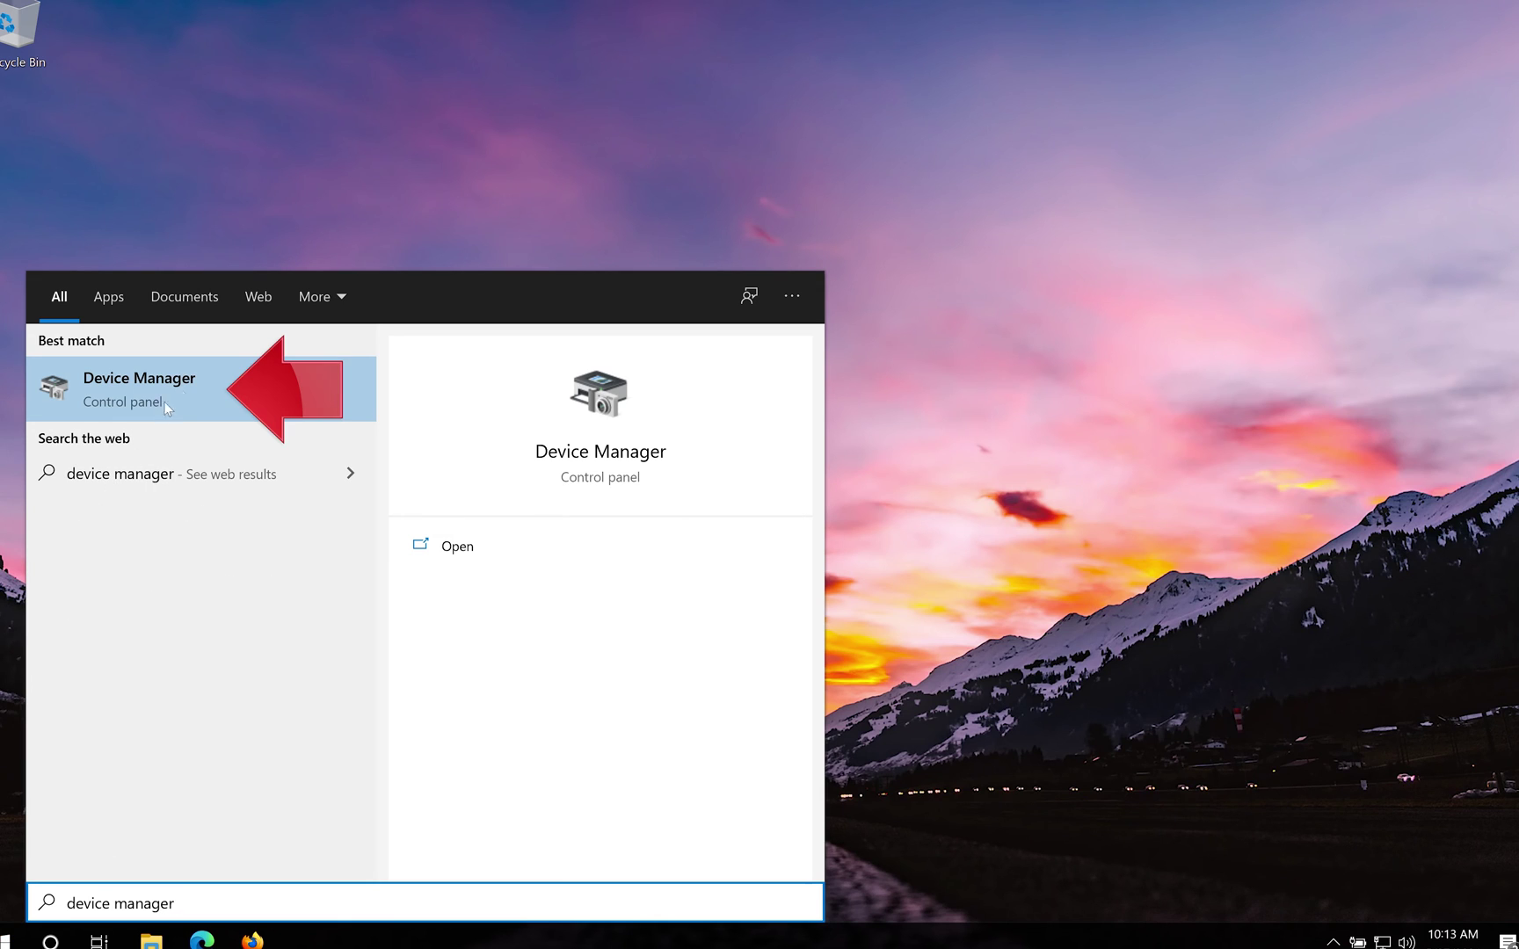
pyautogui.click(187, 384)
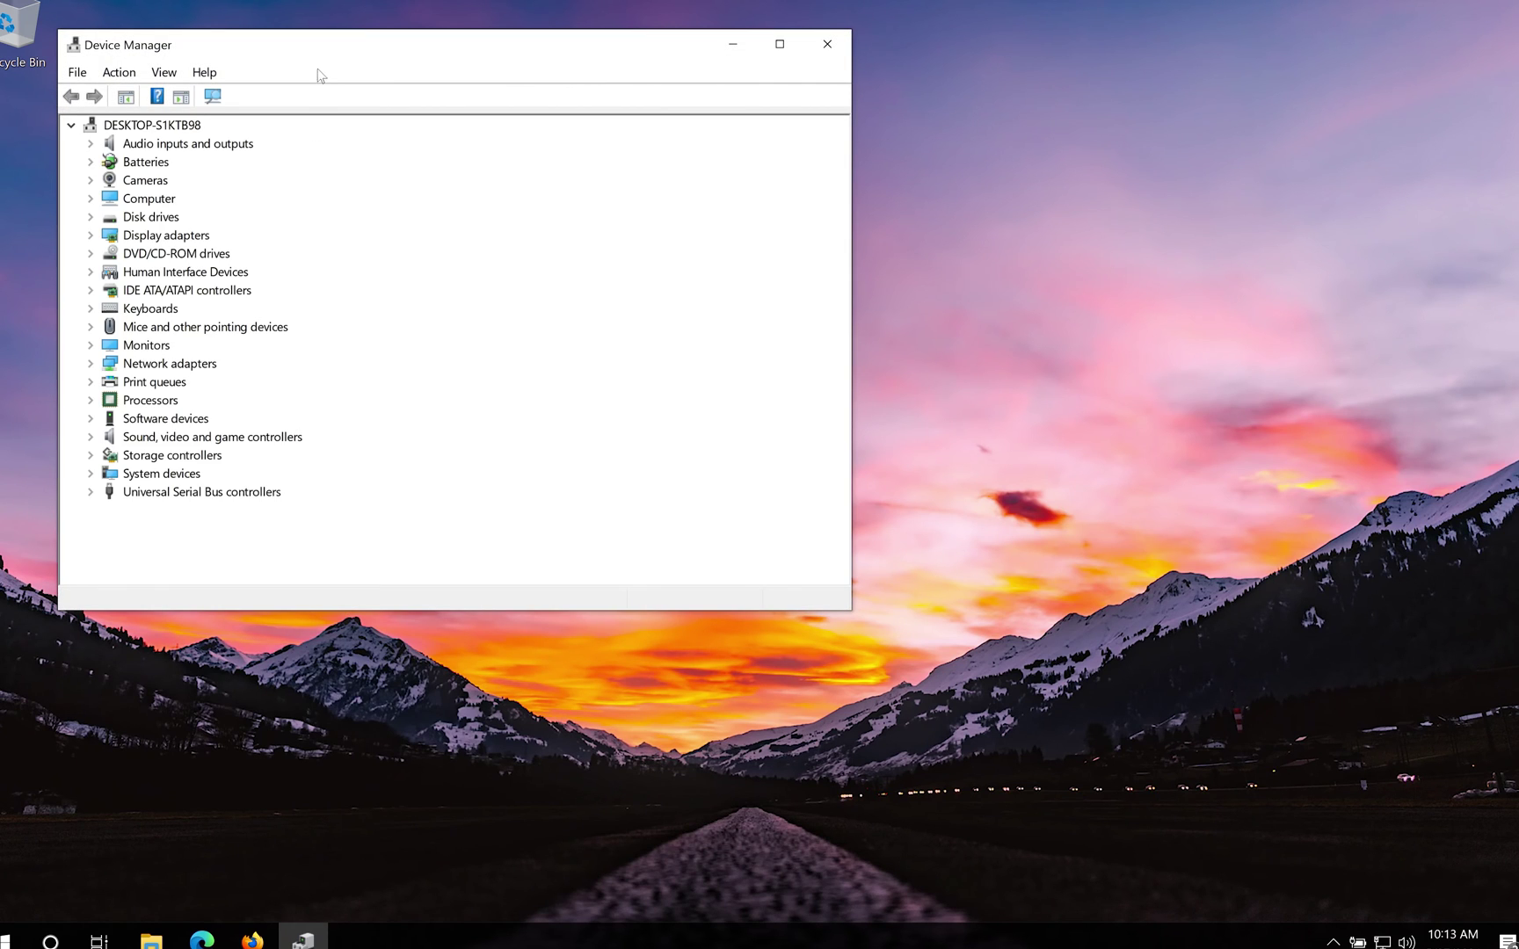
# Reposition the window, expand Cameras, and open the VirtualBox webcam's properties again.
pyautogui.moveTo(327, 50); pyautogui.dragTo(684, 166)
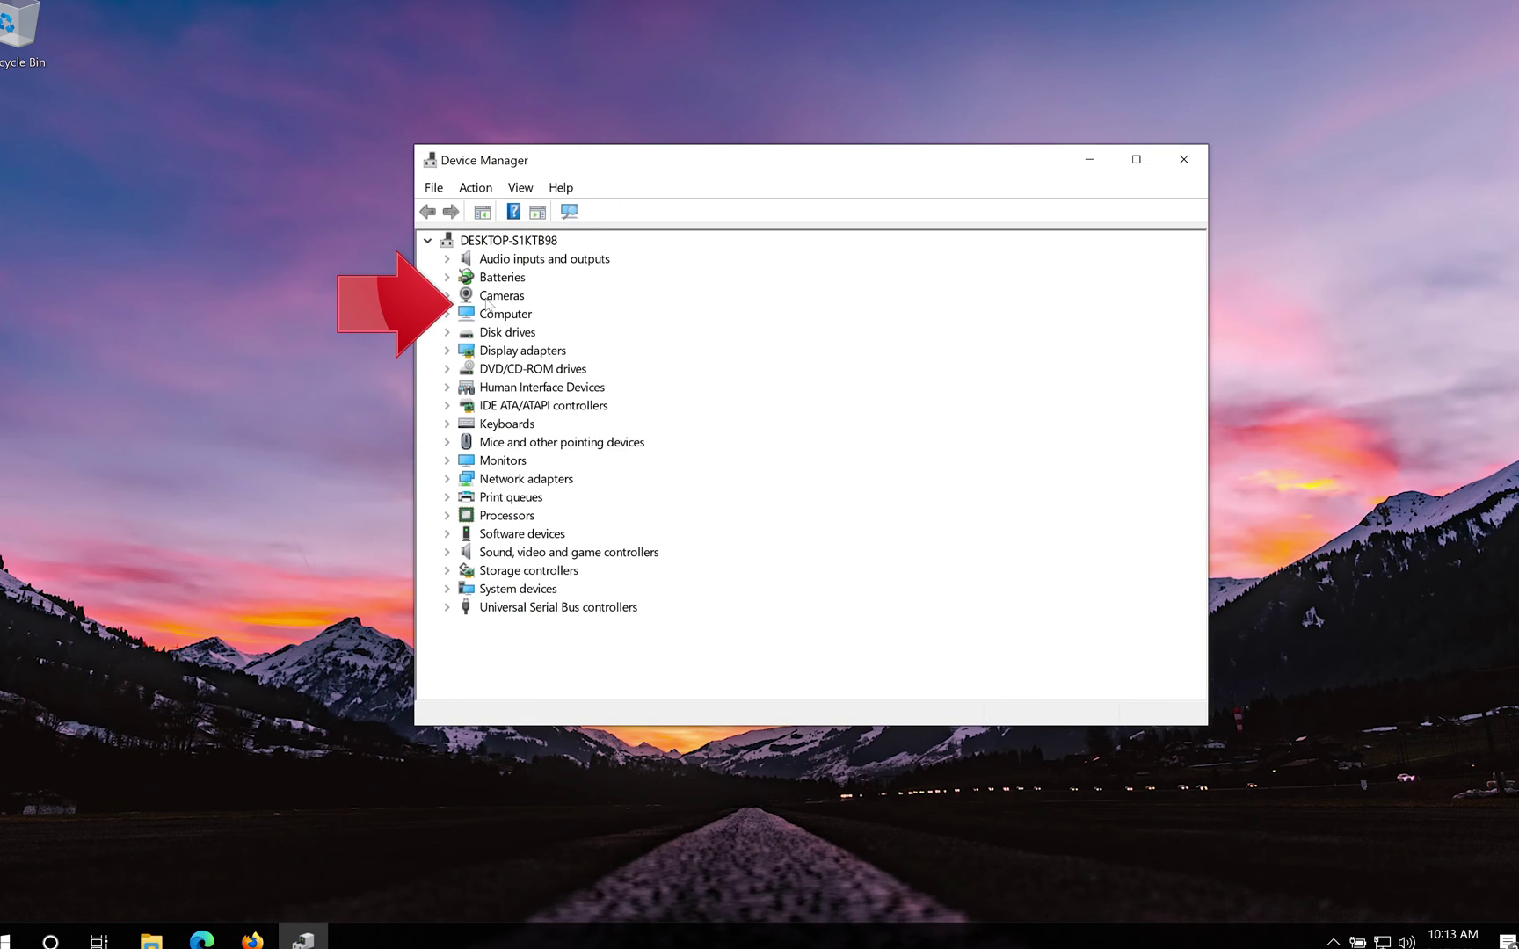
pyautogui.click(447, 296)
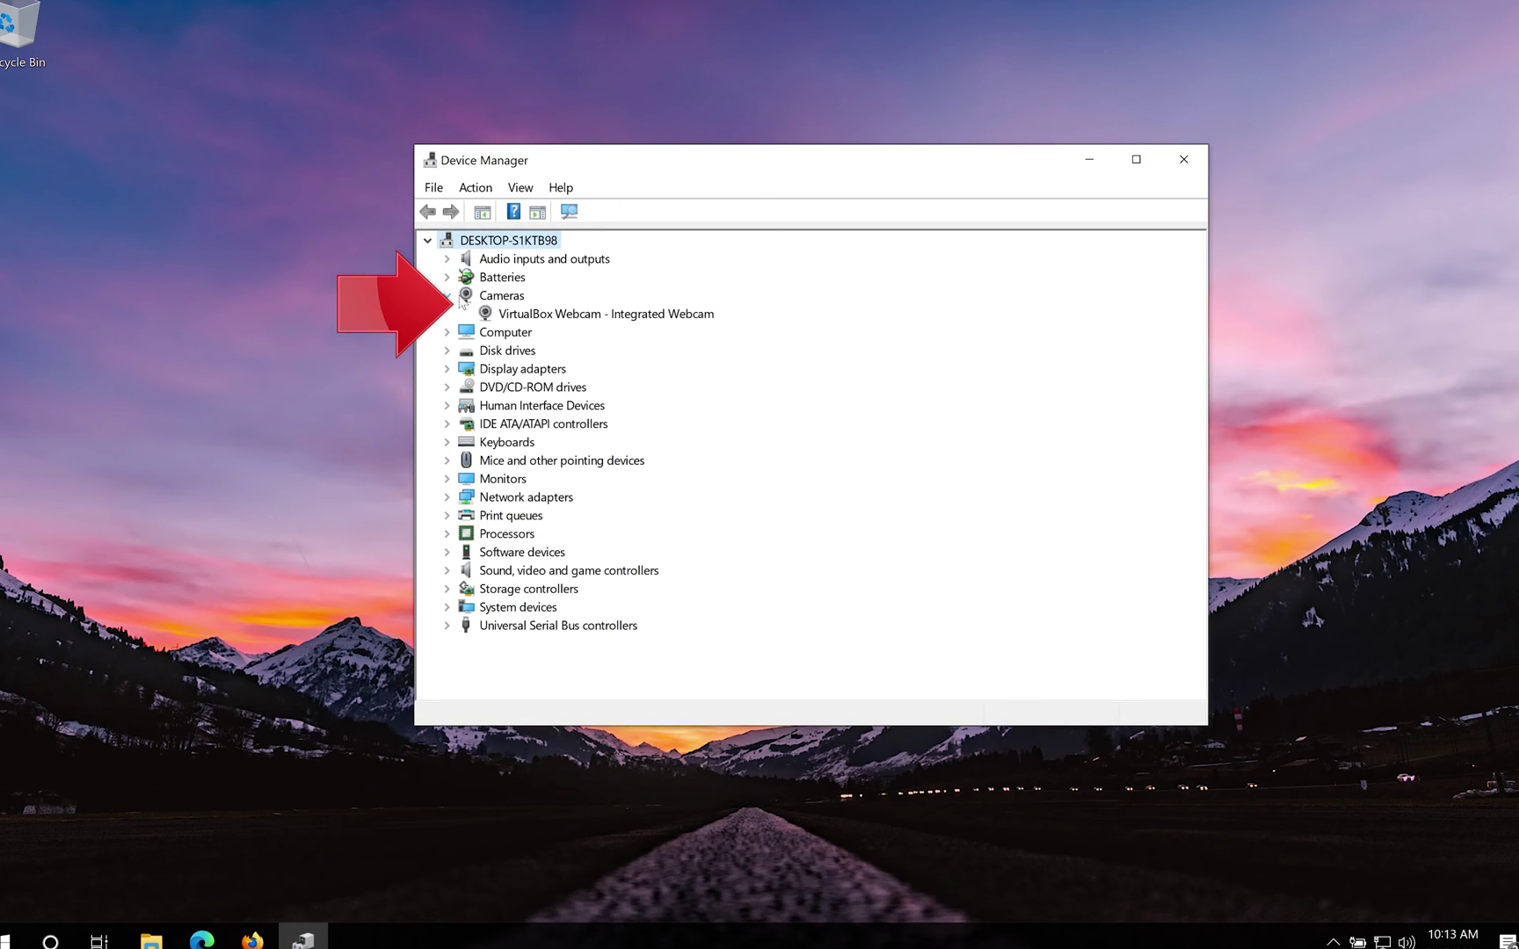
pyautogui.rightClick(538, 316)
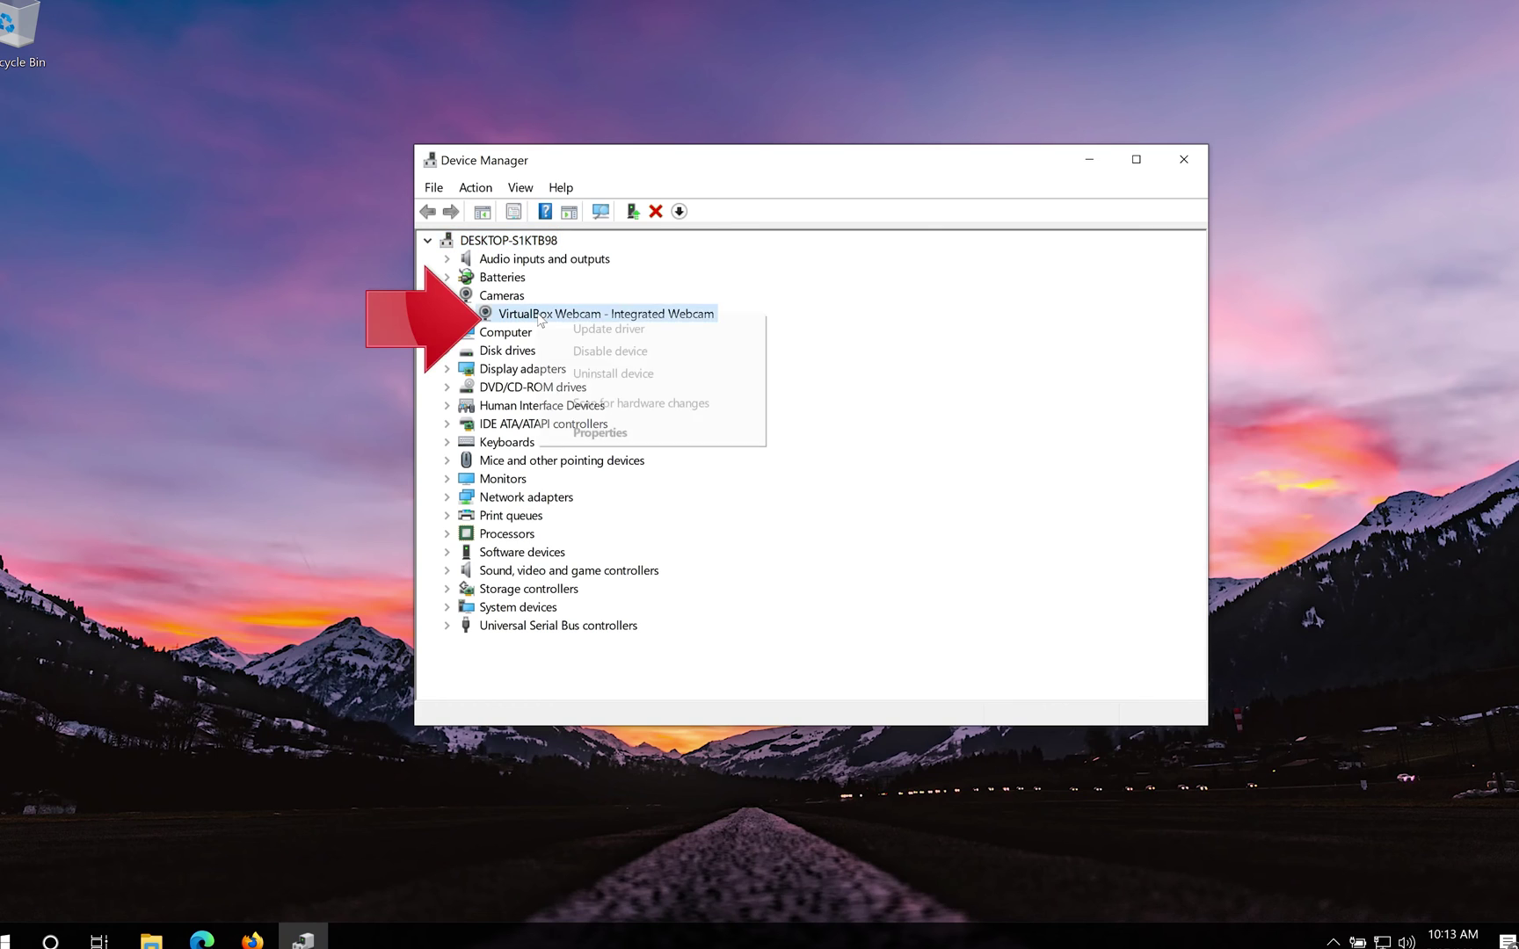
pyautogui.click(594, 433)
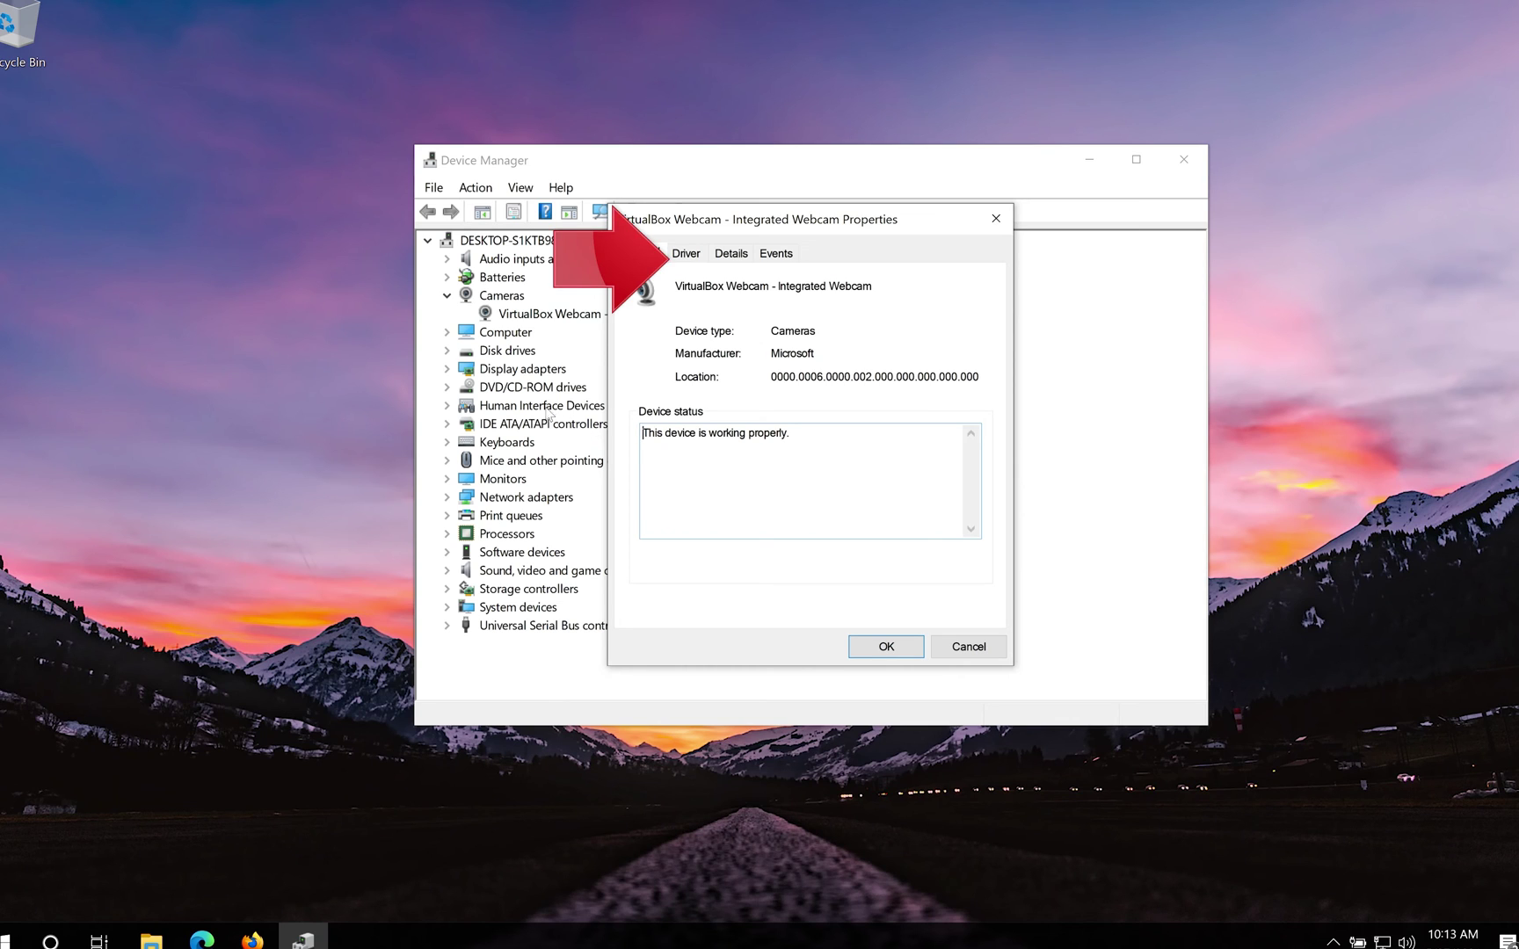
# From the webcam's Driver tab, disable the device, confirm, then enable it again.
pyautogui.click(693, 255)
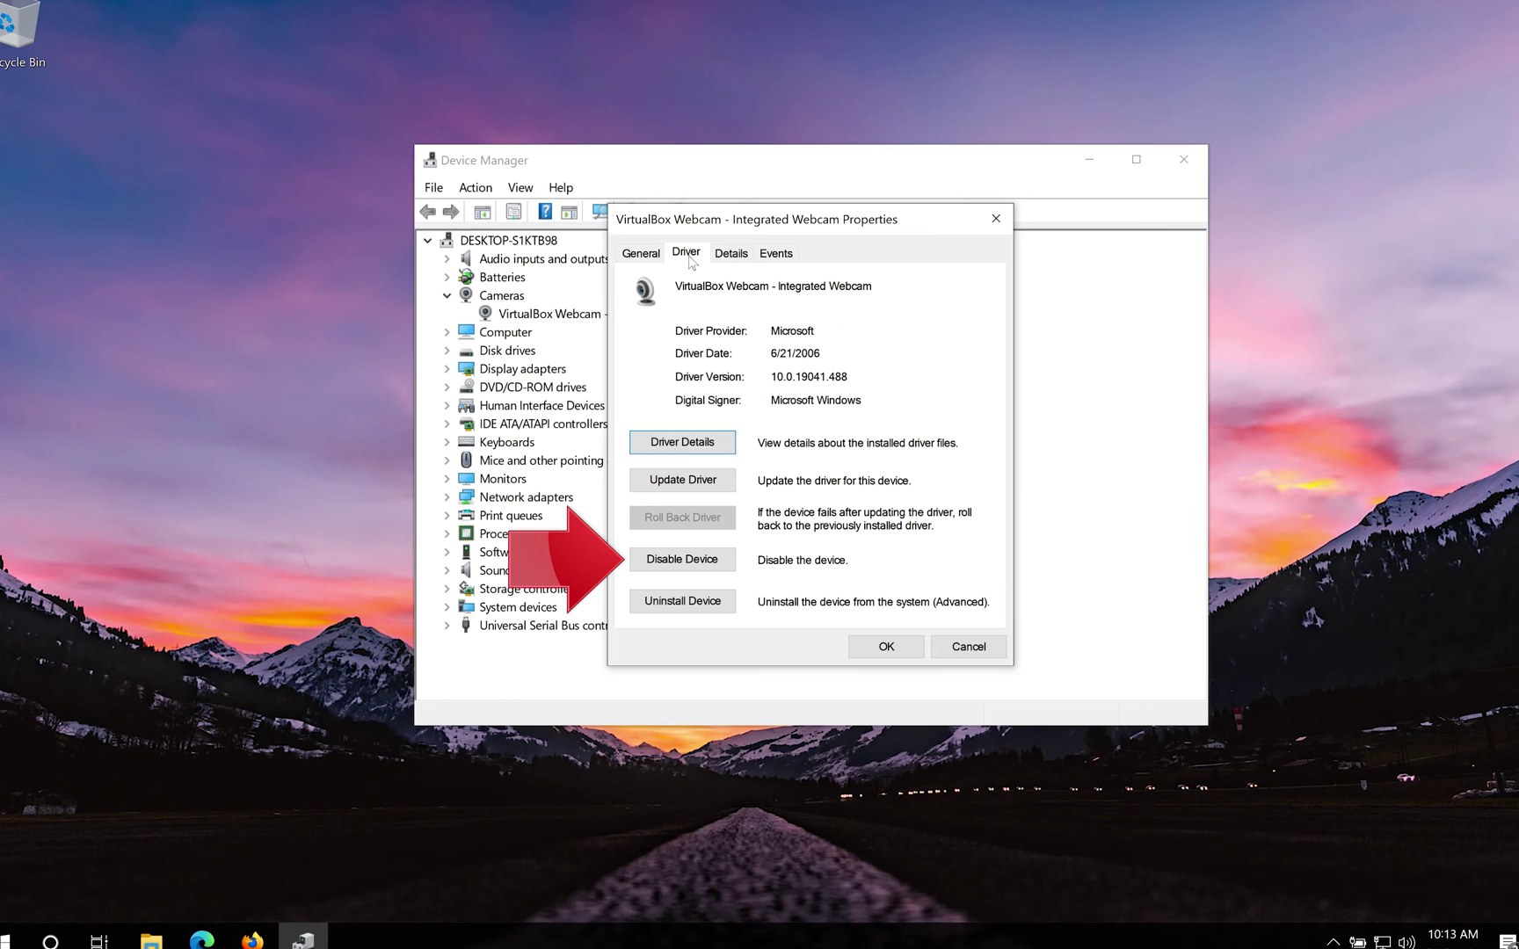
pyautogui.click(687, 566)
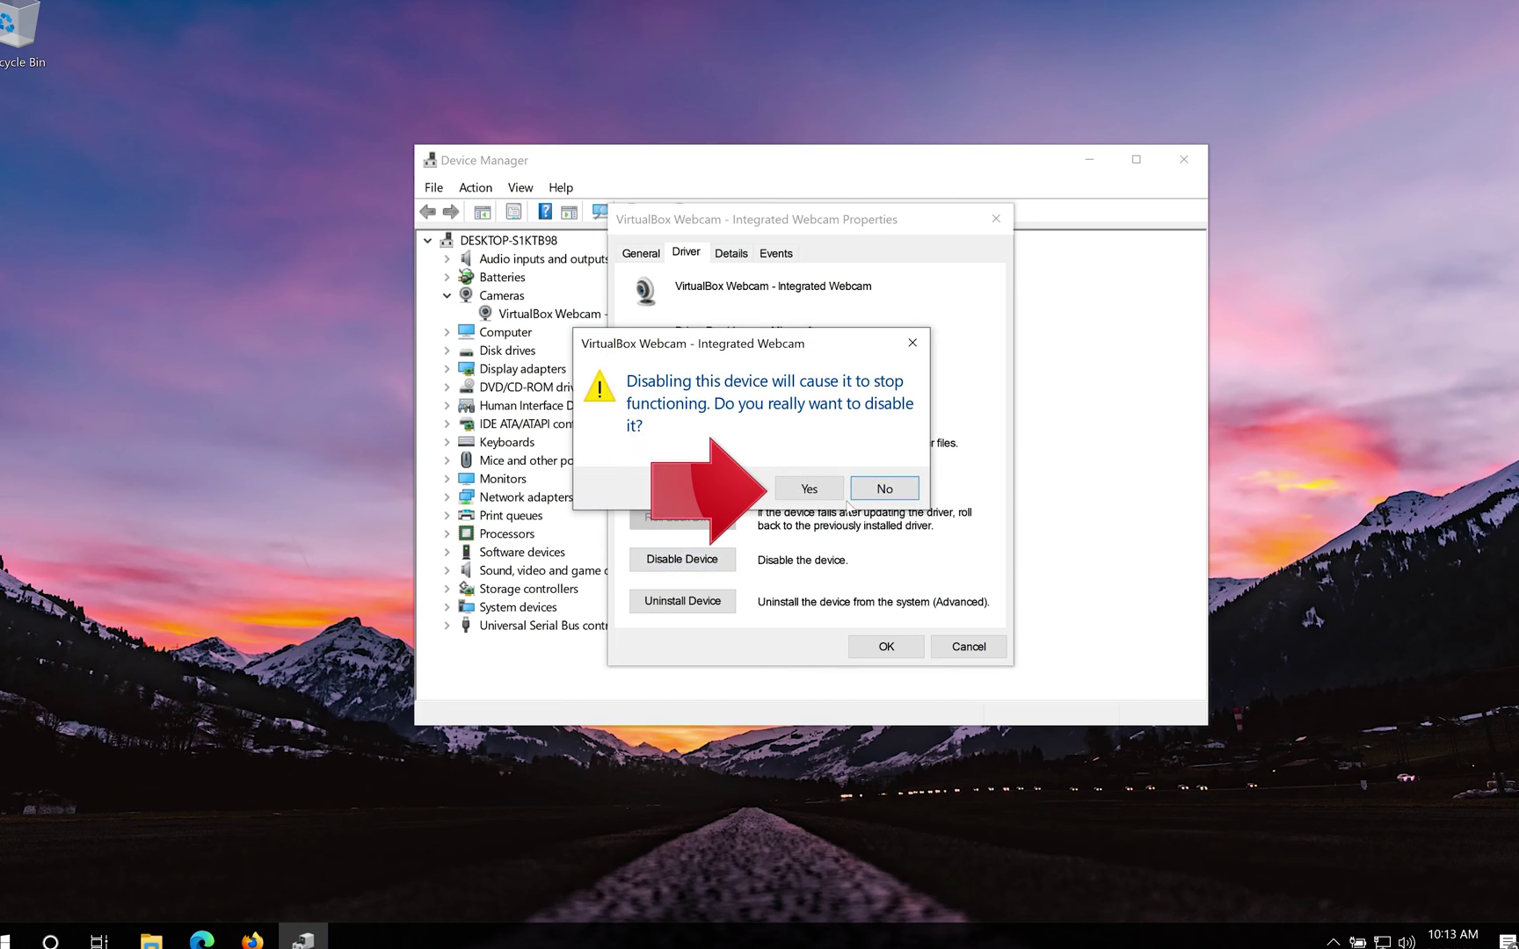
pyautogui.click(807, 490)
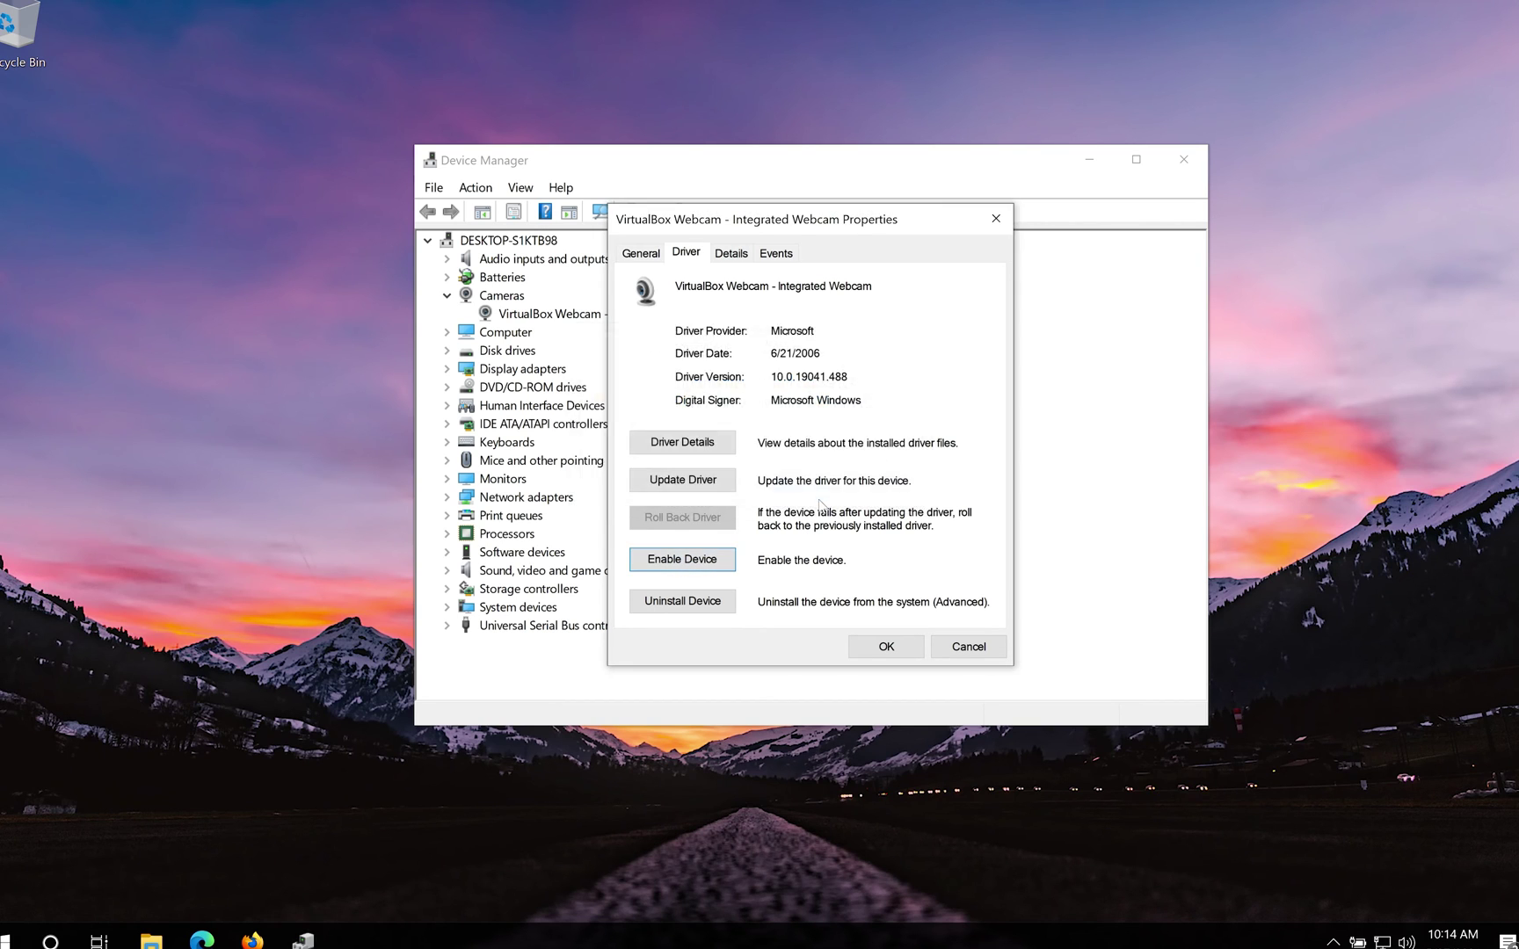
pyautogui.click(682, 562)
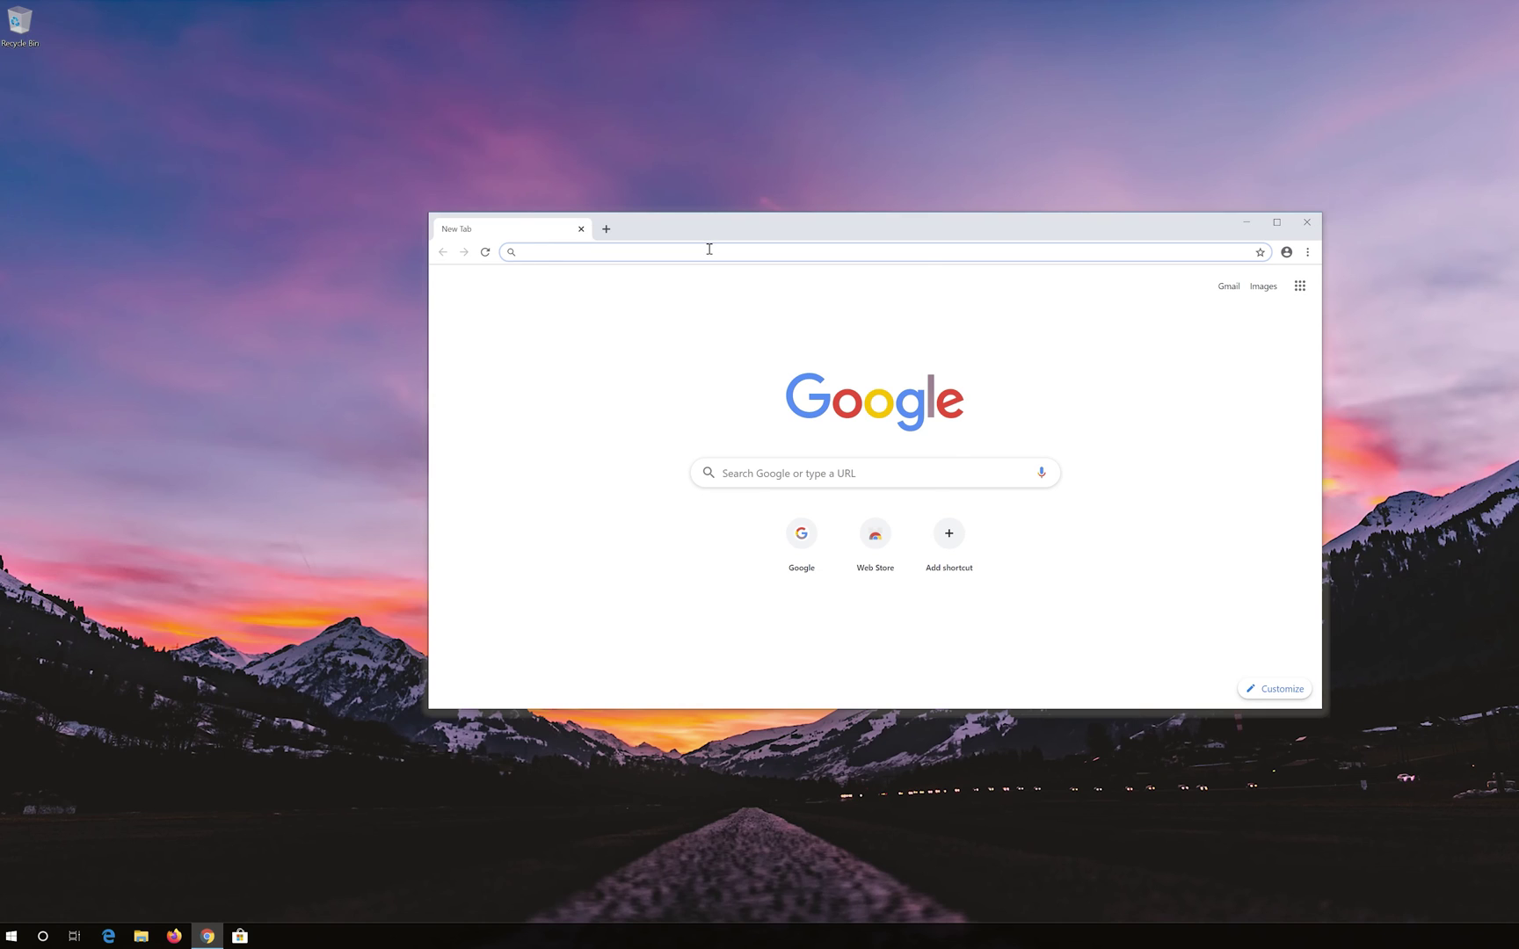
# Load Microsoft's Download Windows 10 page and download the Media Creation Tool.
pyautogui.write('https://www.microsoft.com/en-us/software-download/windows10')
pyautogui.press('Return')
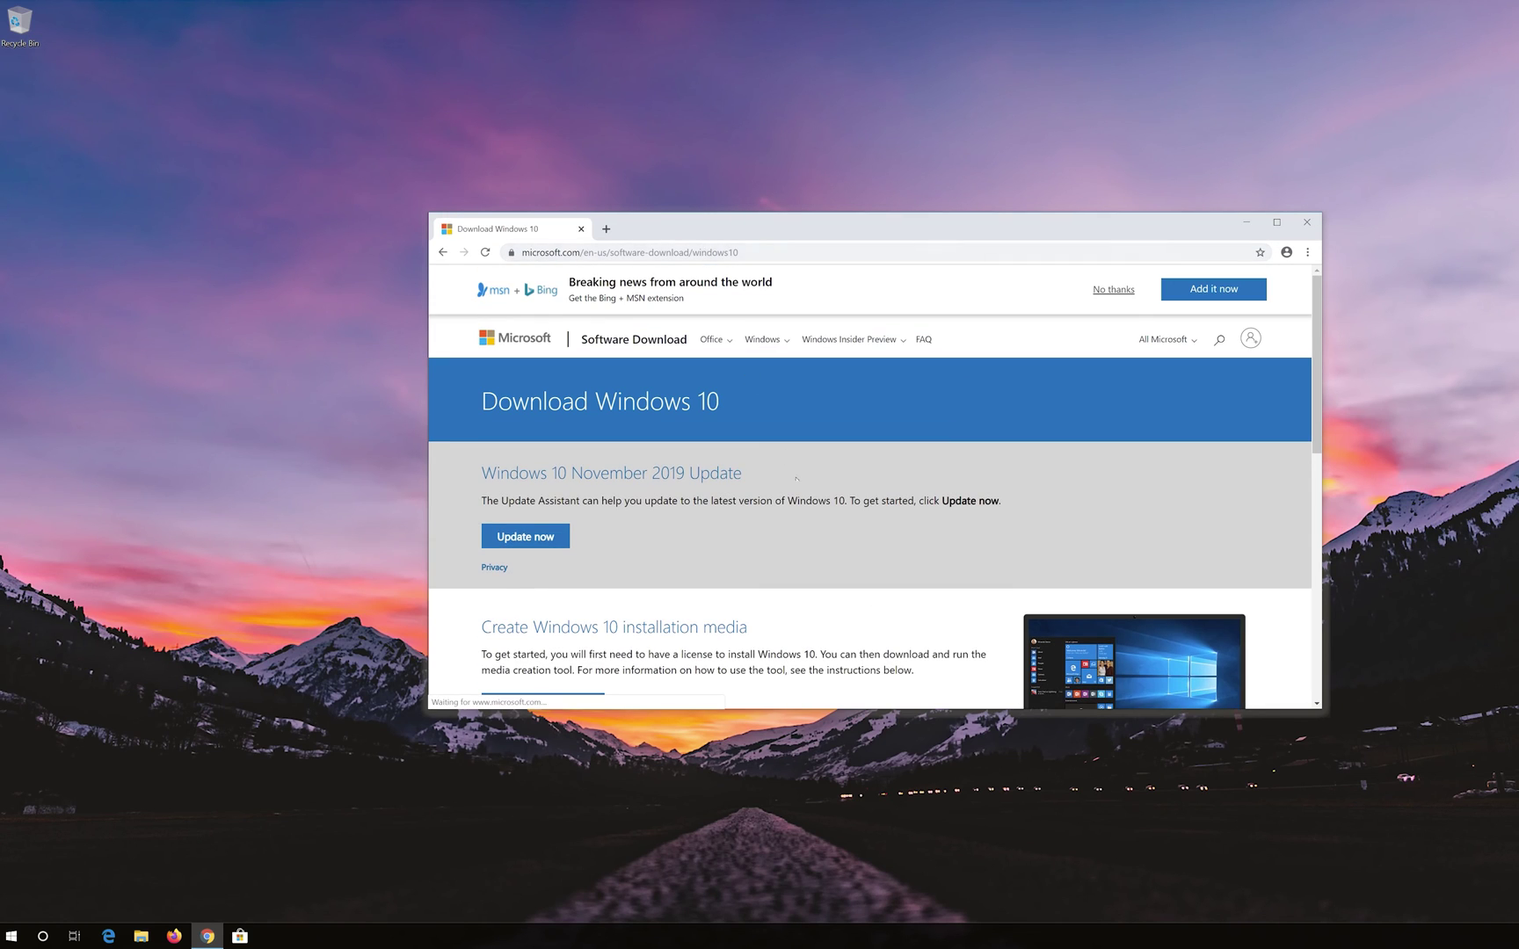
pyautogui.scroll(-1, 814, 520)
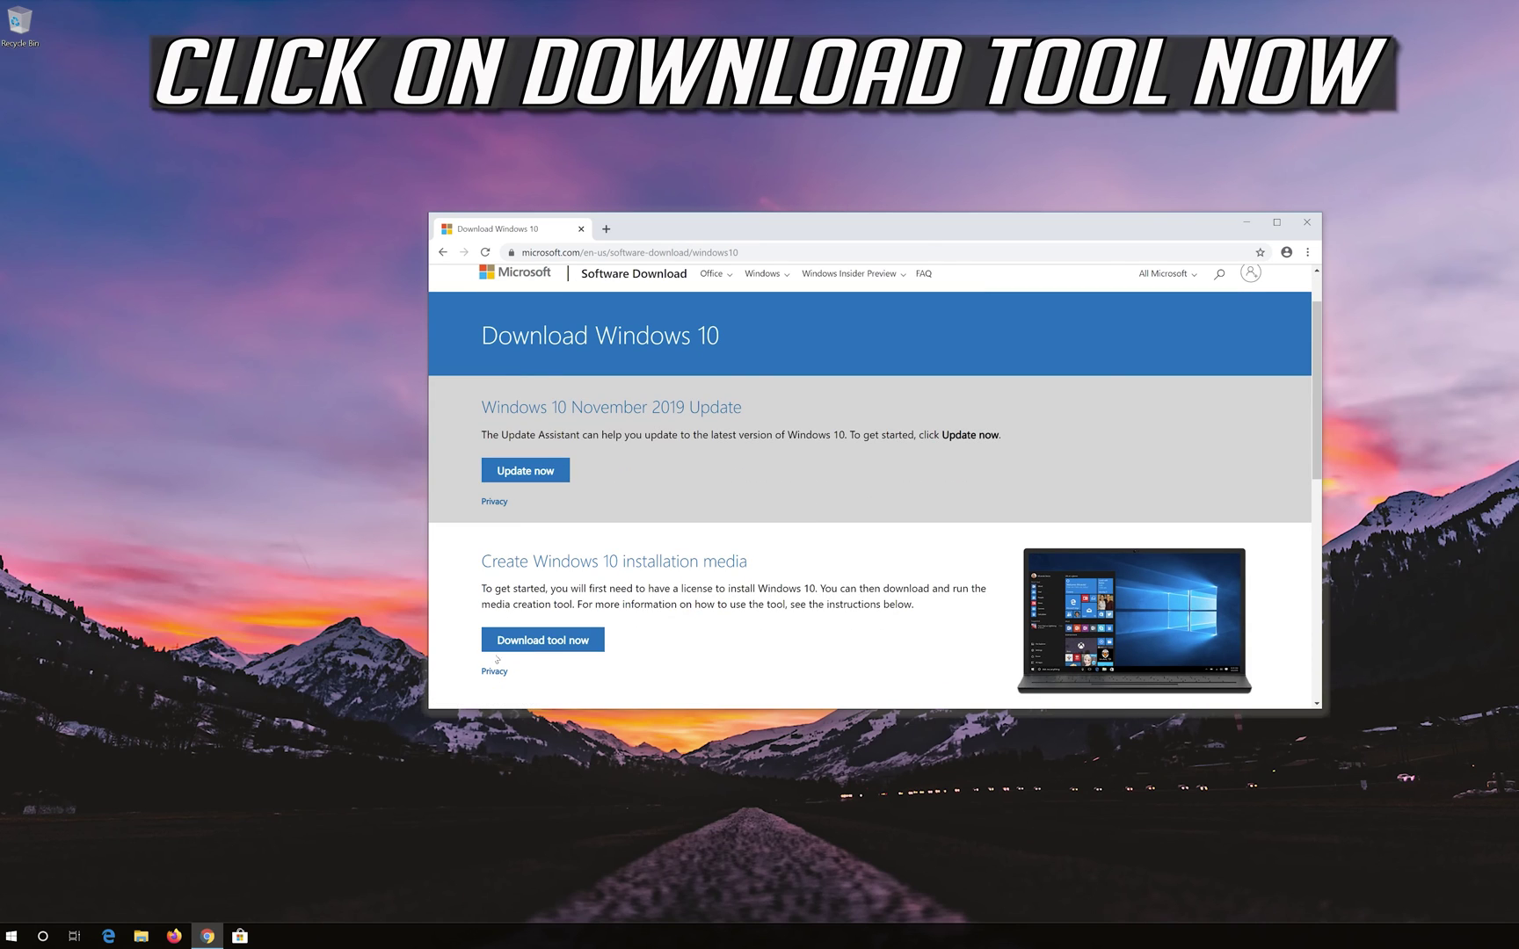
pyautogui.click(574, 642)
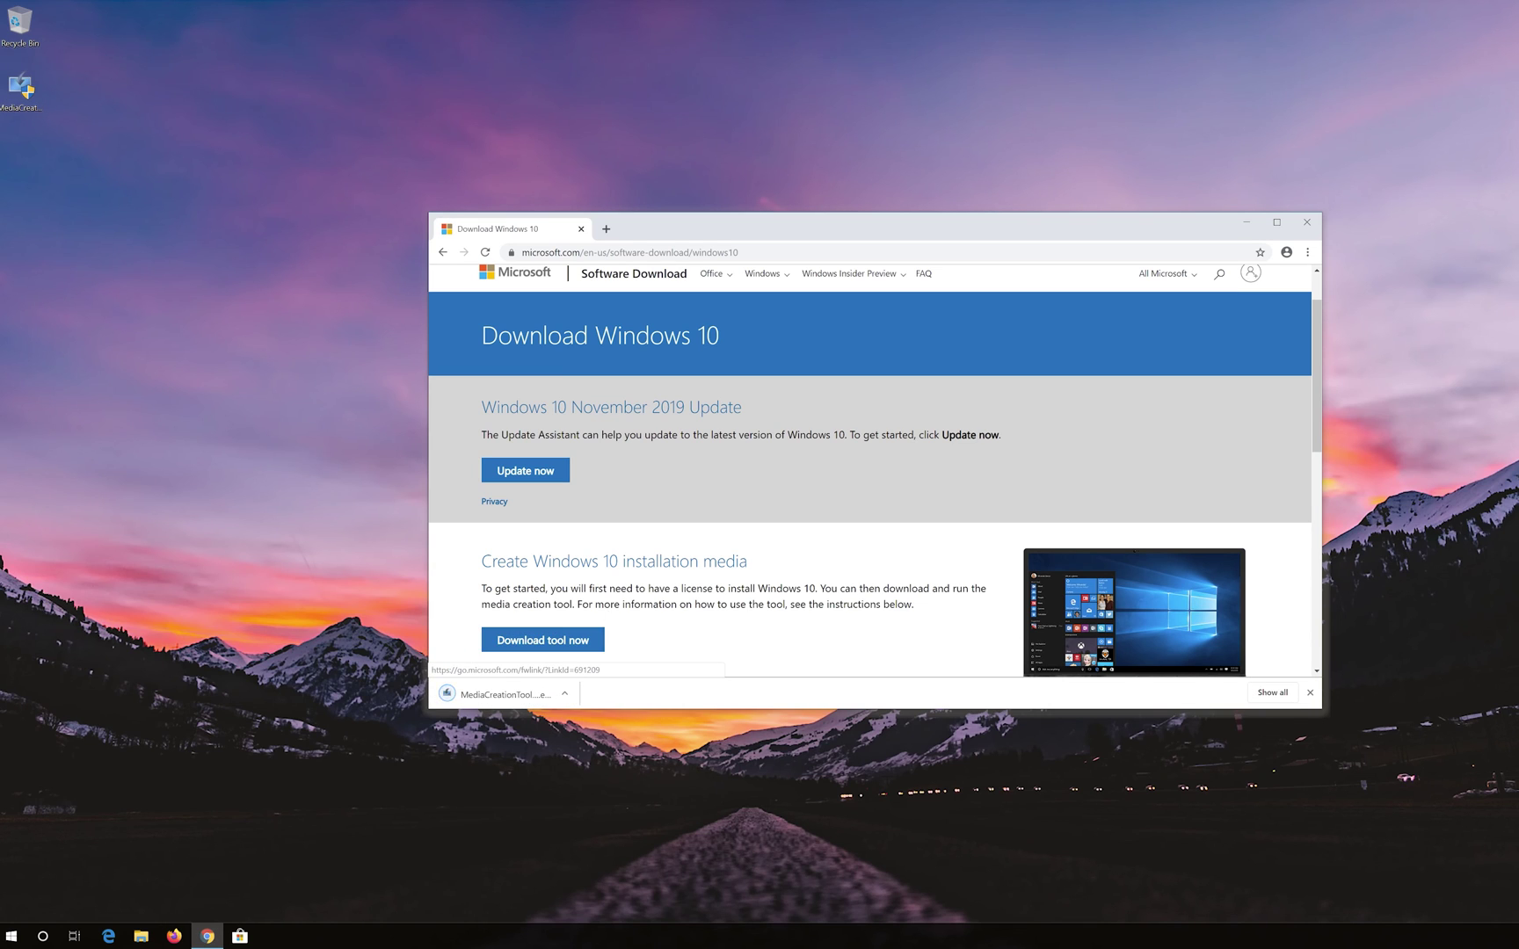
# Close Chrome, launch MediaCreationTool from the desktop with admin approval, and accept the license terms.
pyautogui.click(1307, 223)
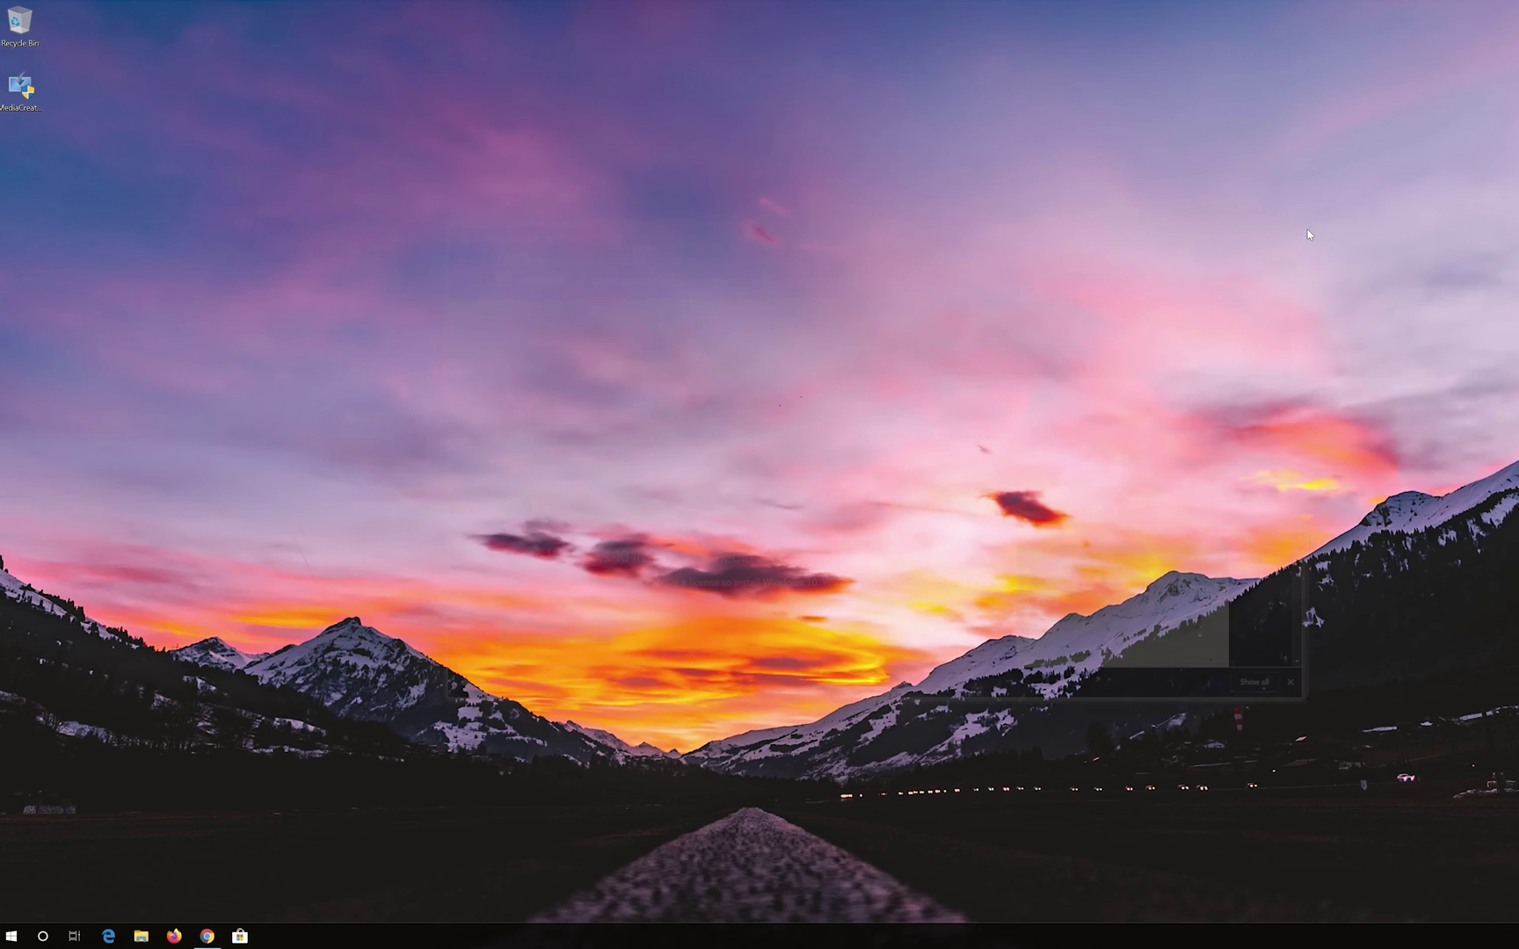
pyautogui.doubleClick(21, 104)
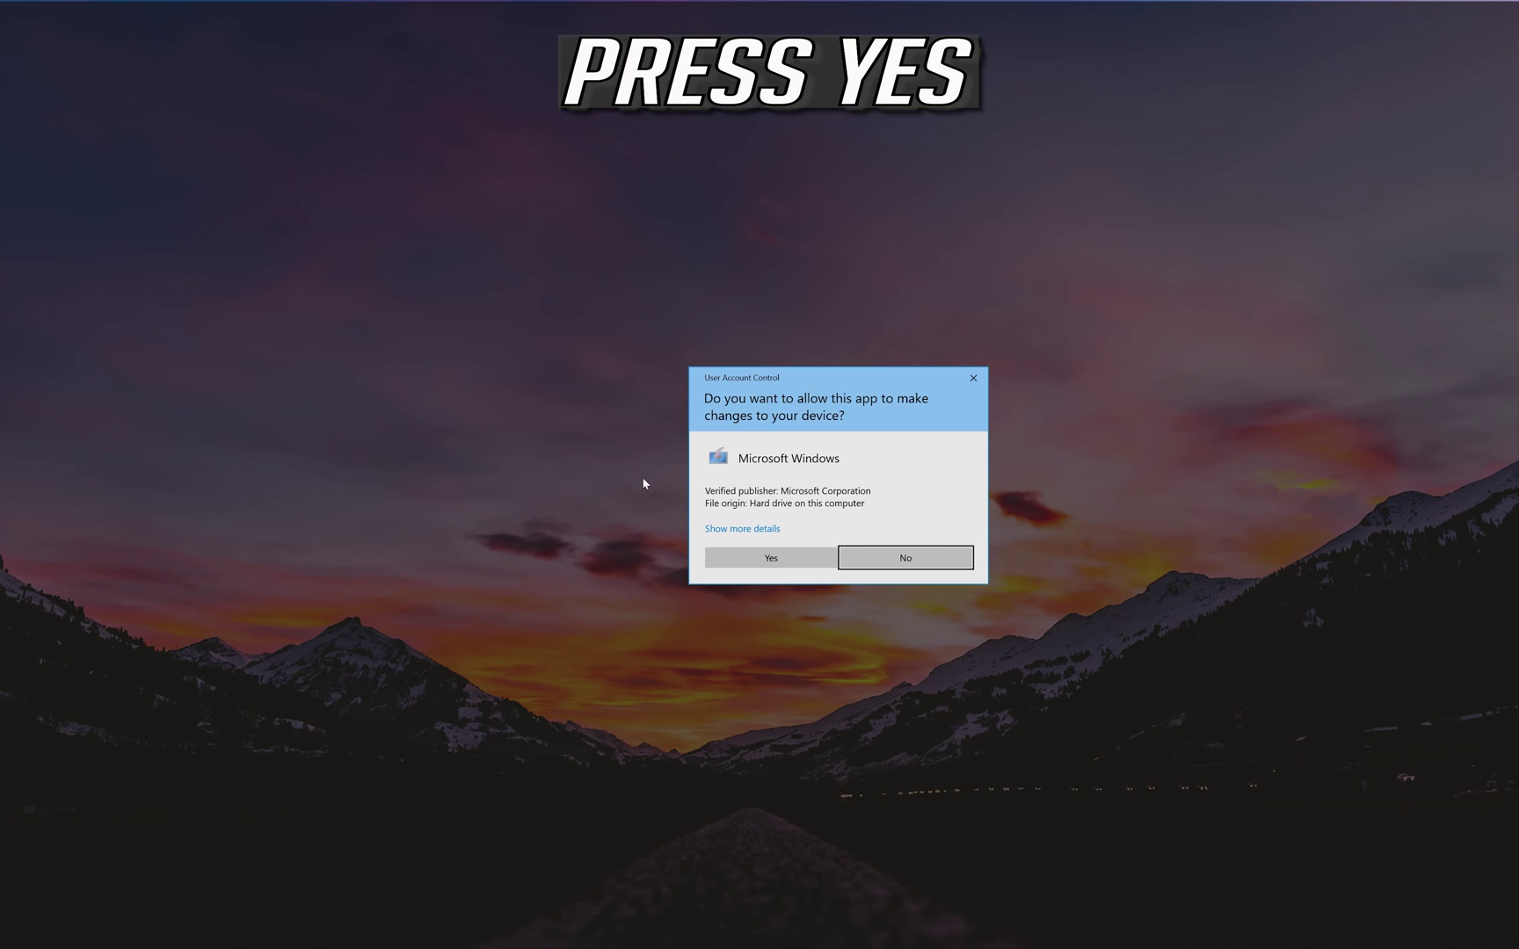
pyautogui.click(771, 559)
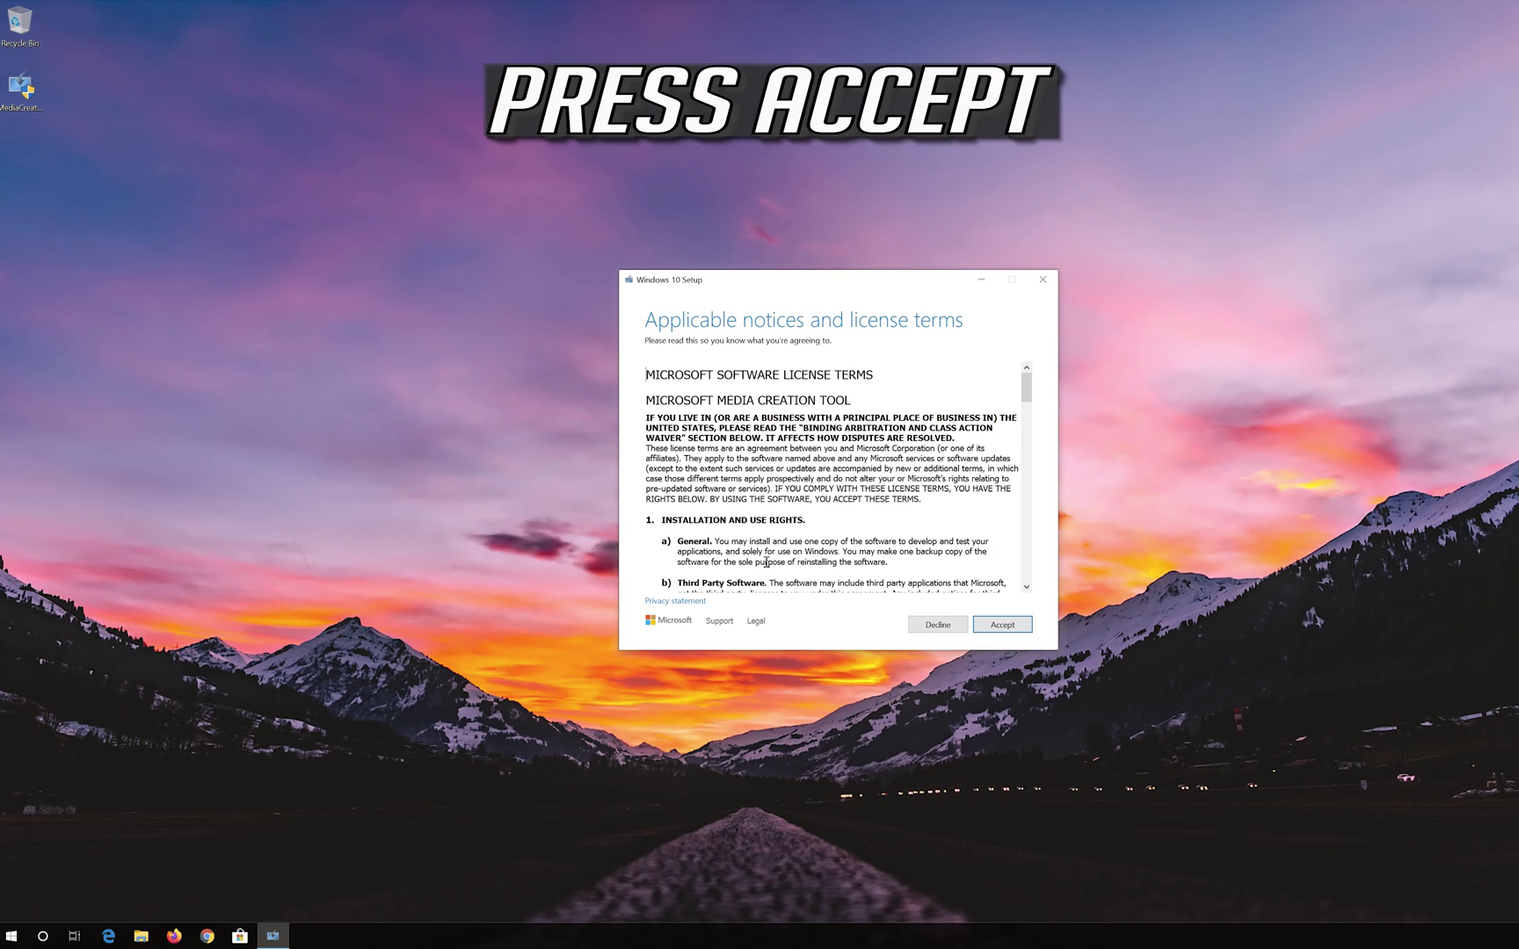
pyautogui.click(1022, 624)
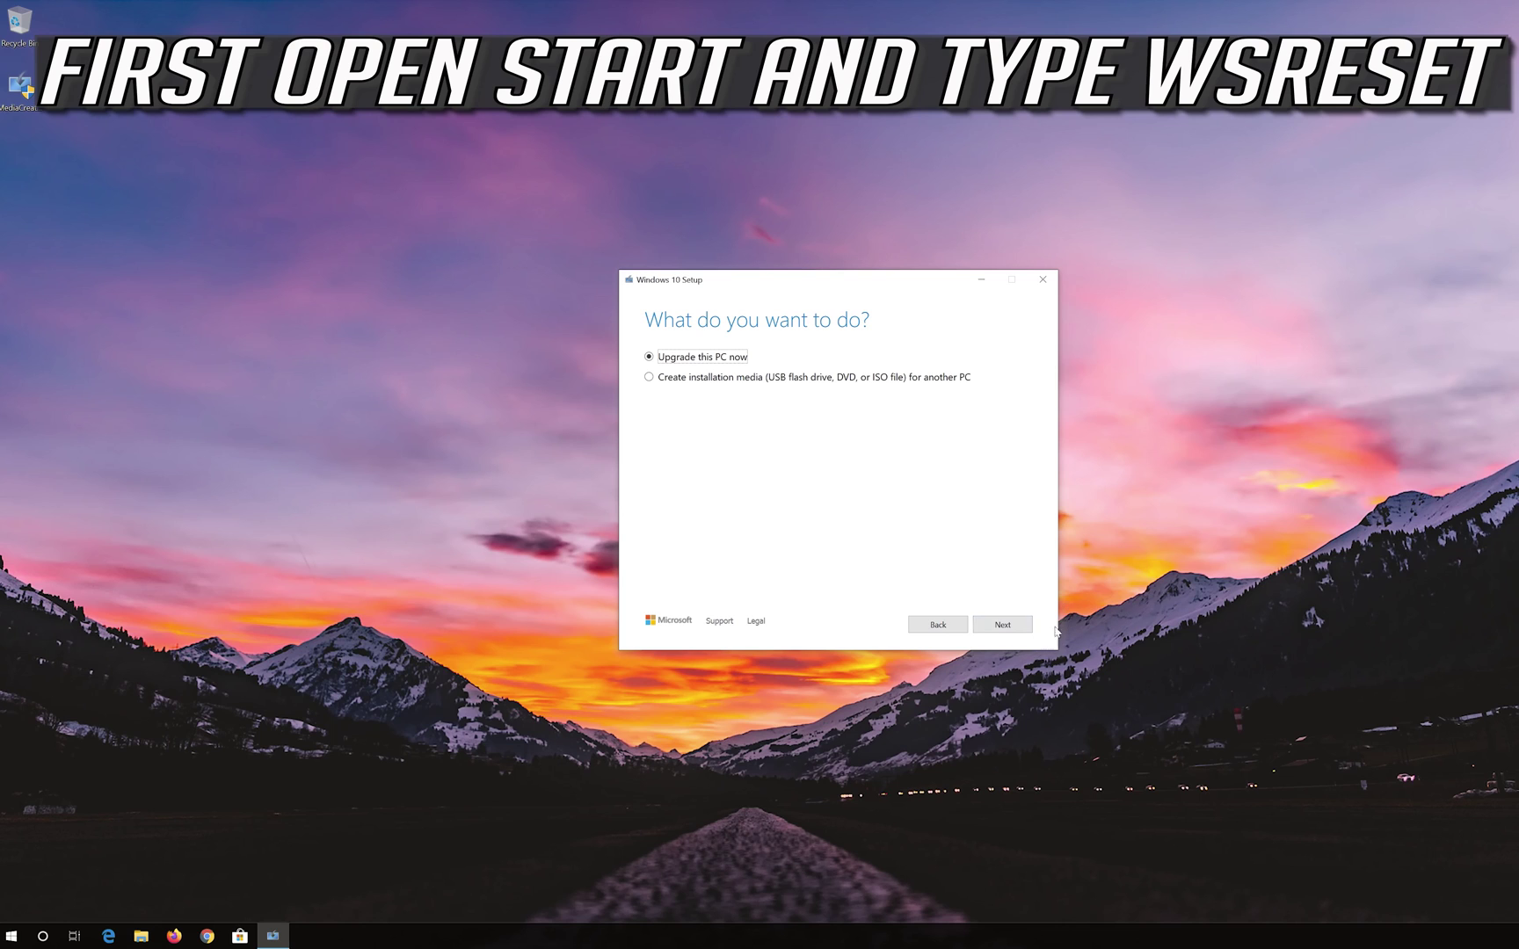
# Continue with Upgrade this PC now, accept the license again, and start the Install.
pyautogui.click(997, 629)
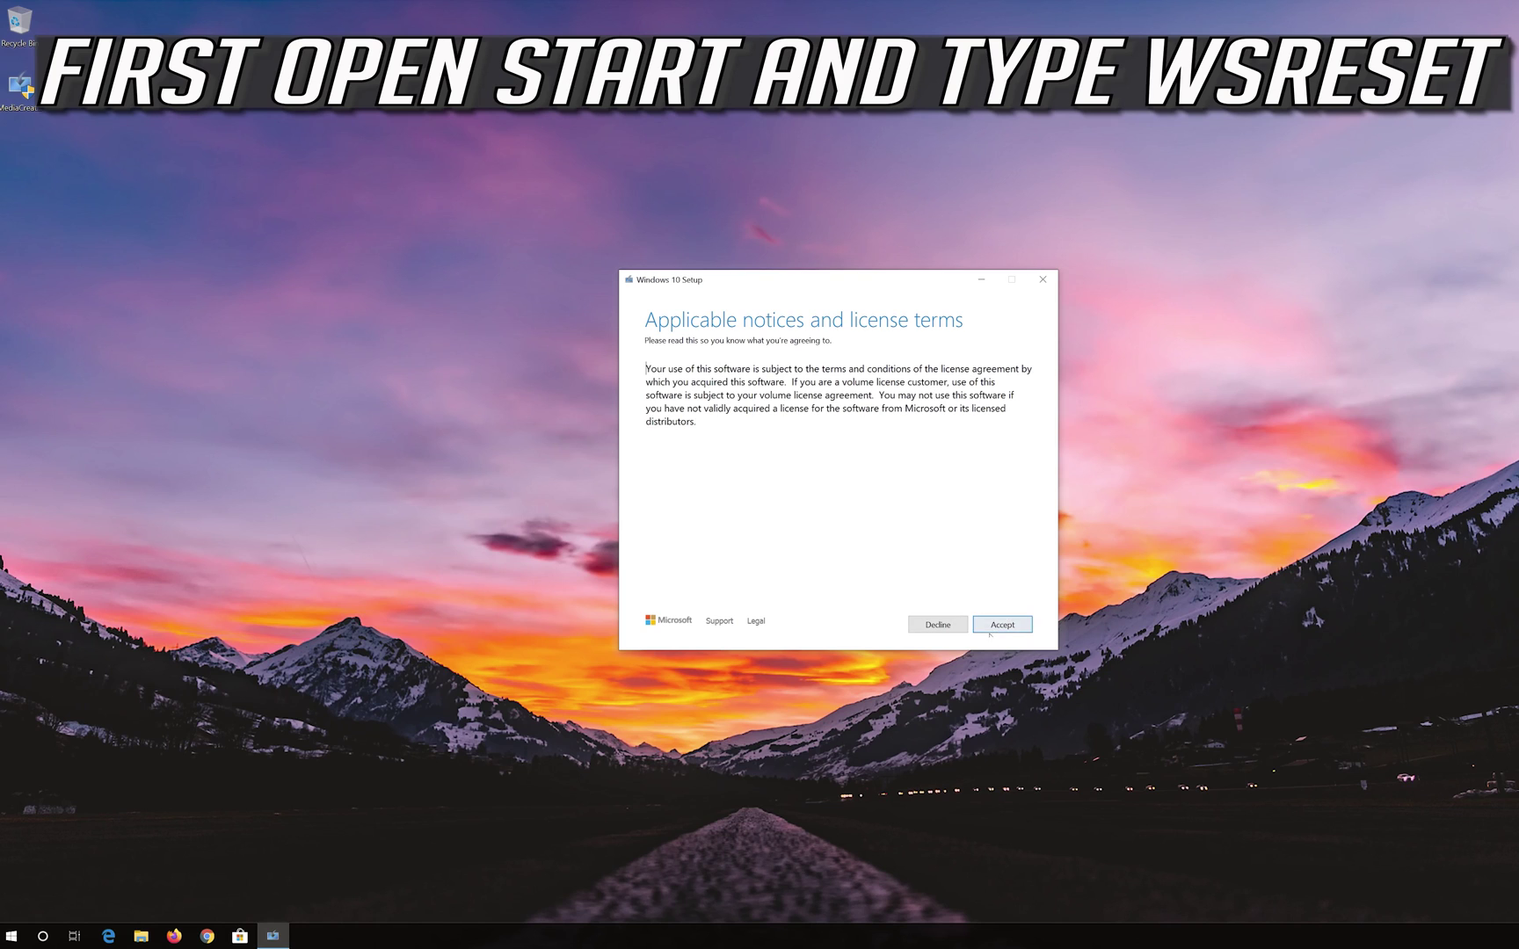
pyautogui.click(1003, 624)
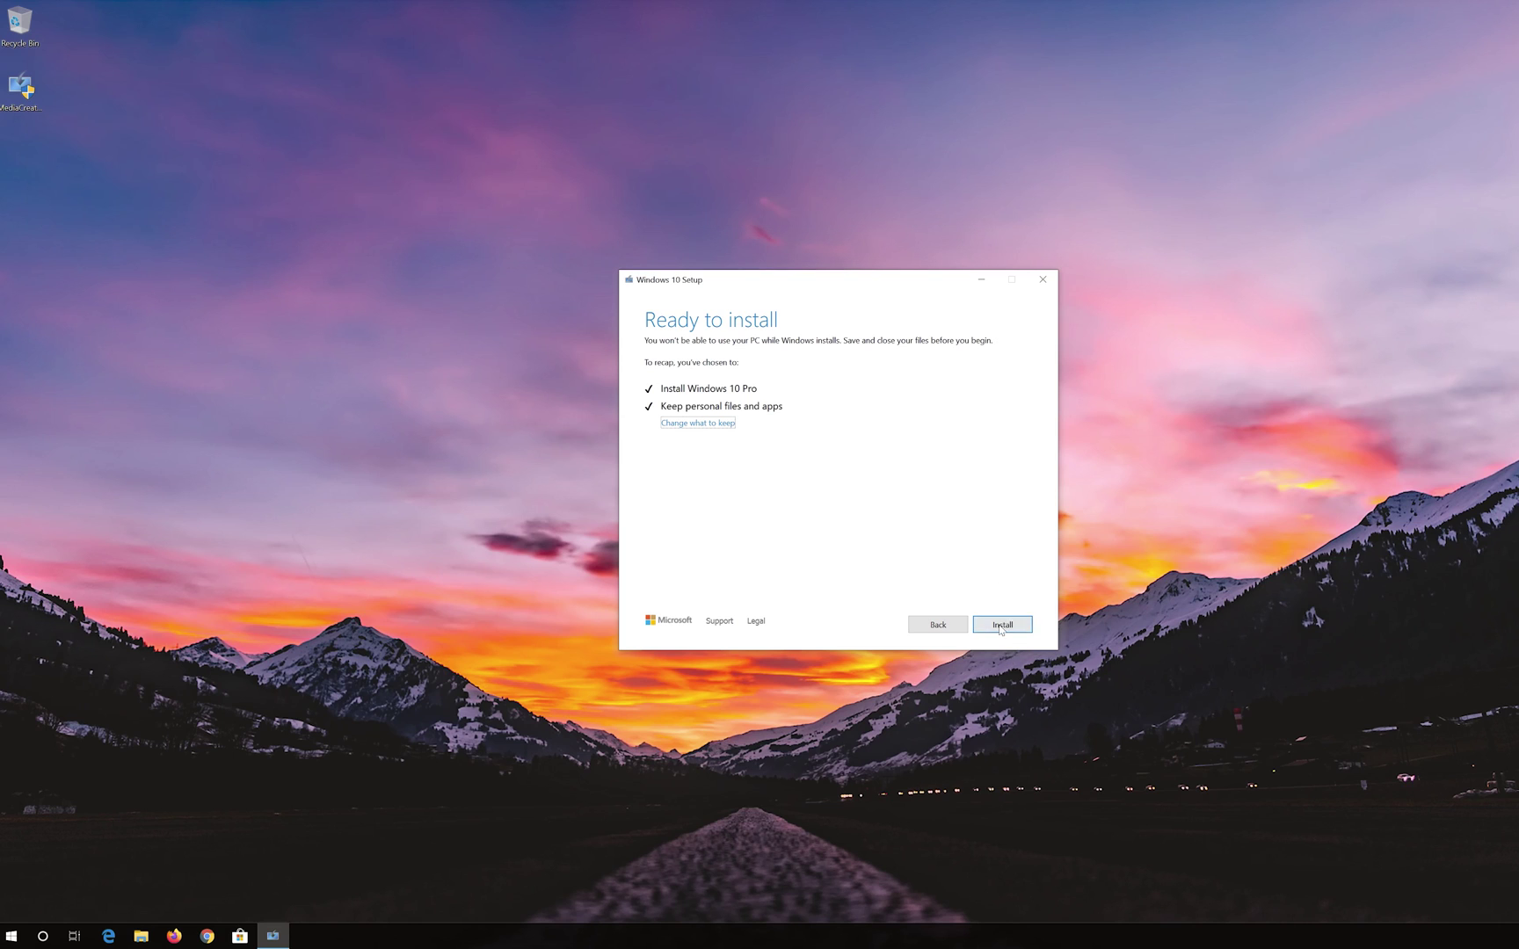
pyautogui.click(1001, 627)
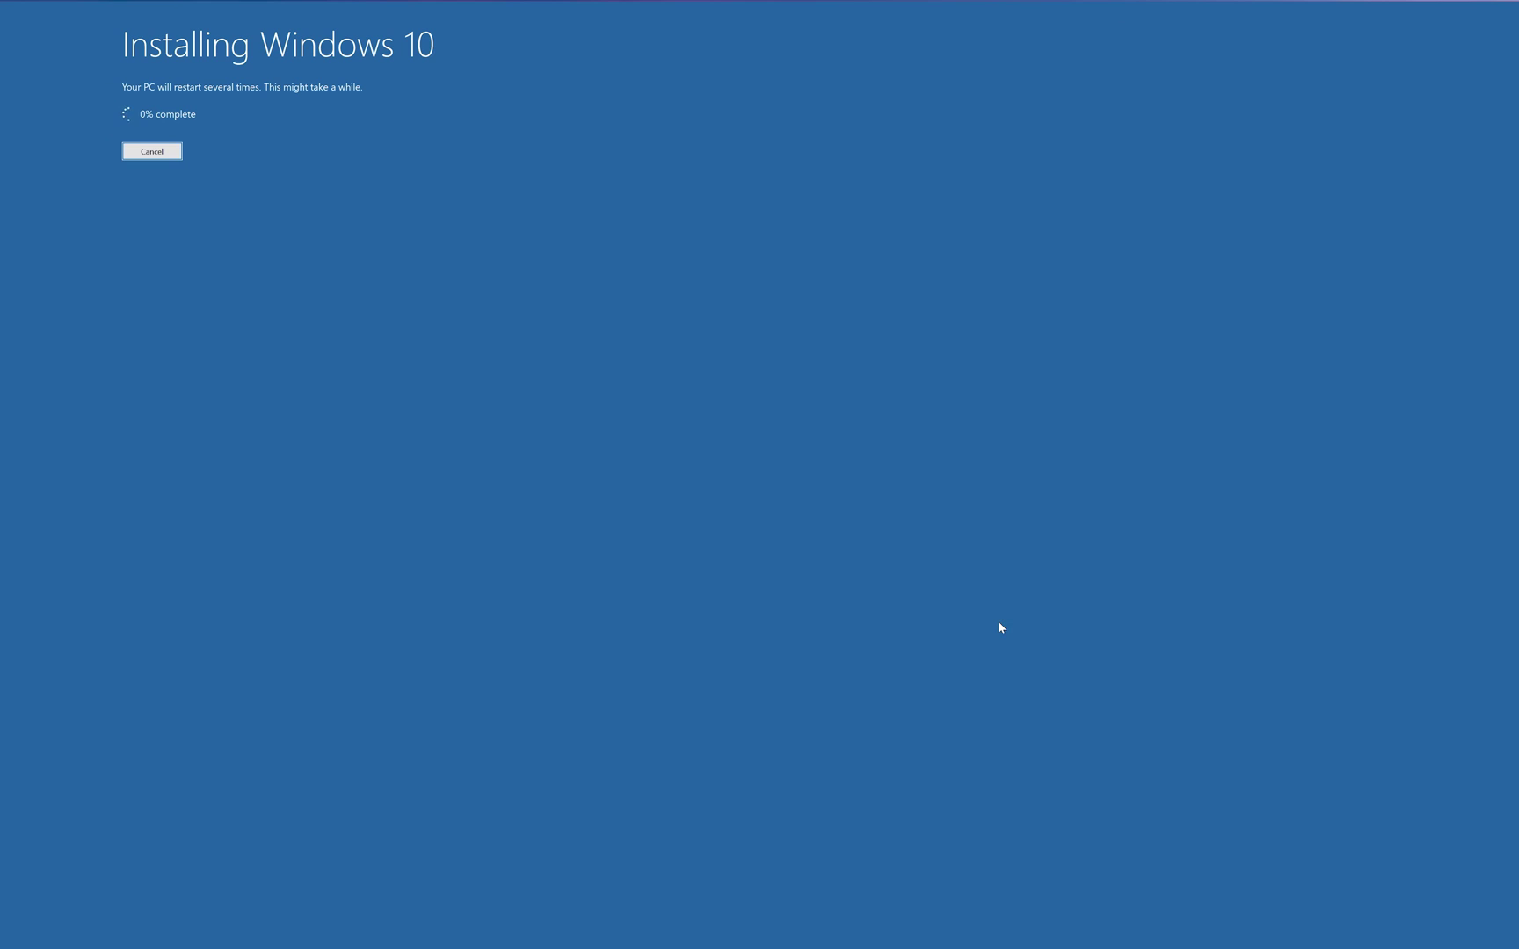